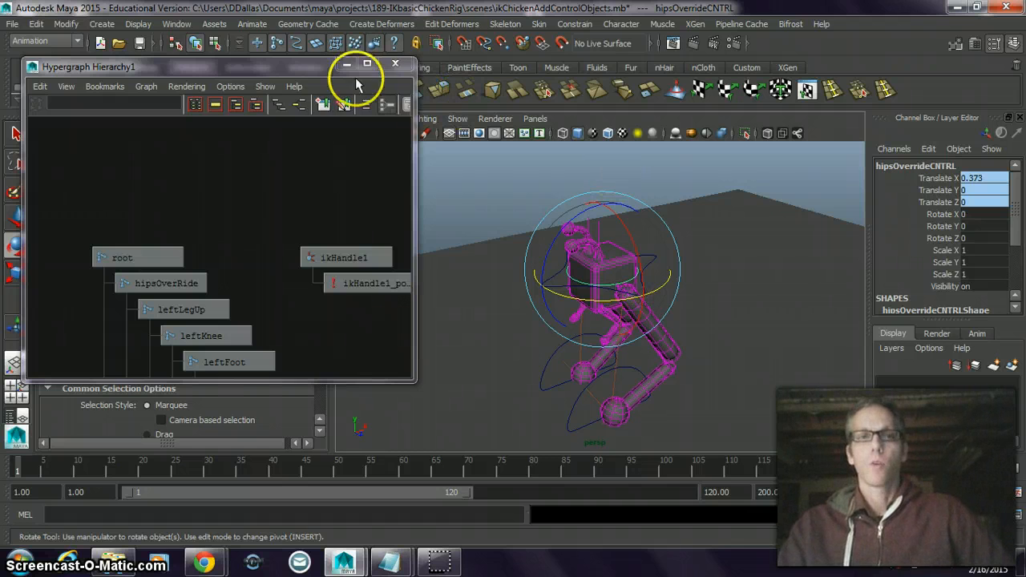
Minimize the Hypergraph window to uncover the chicken rig
{"action": "left_click", "coordinate": [346, 64]}
{"action": "scroll", "coordinate": [635, 319], "scroll_direction": "up", "scroll_amount": 5}
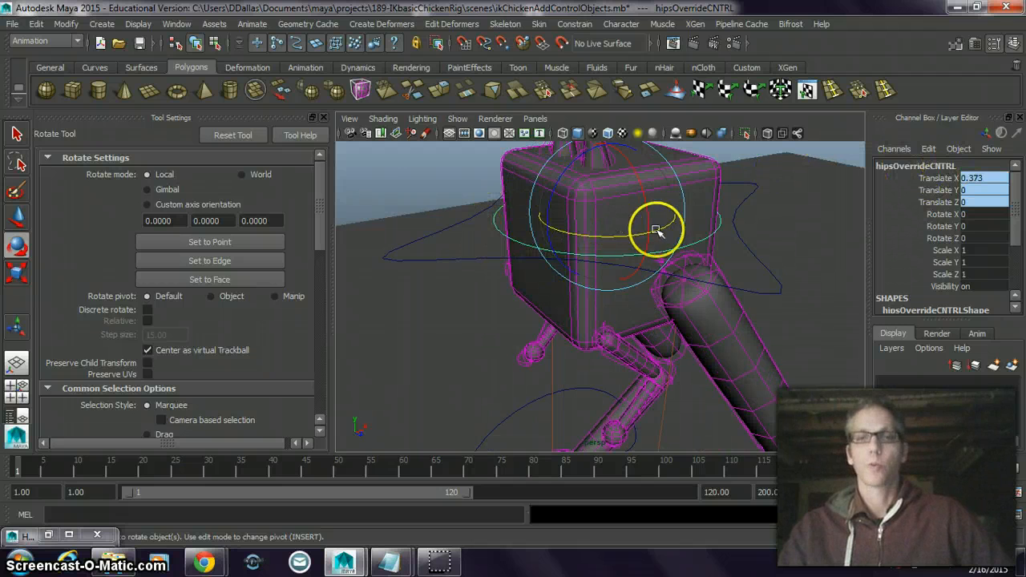
{"action": "scroll", "coordinate": [657, 230], "scroll_direction": "down", "scroll_amount": 5}
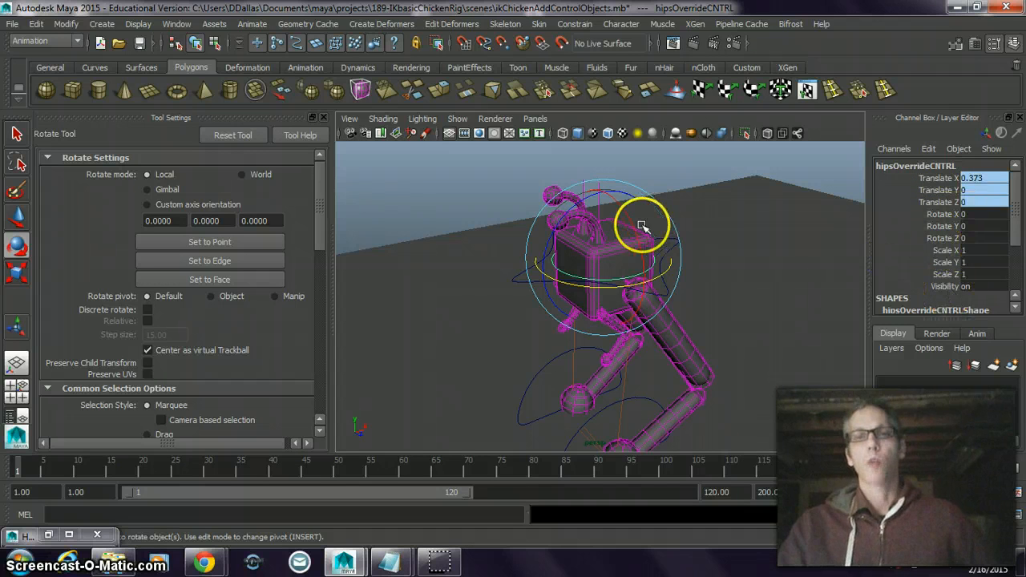
Select the bend2Handle deformer handle at the antenna and expand its bend2 input attributes
{"action": "left_click", "coordinate": [545, 175]}
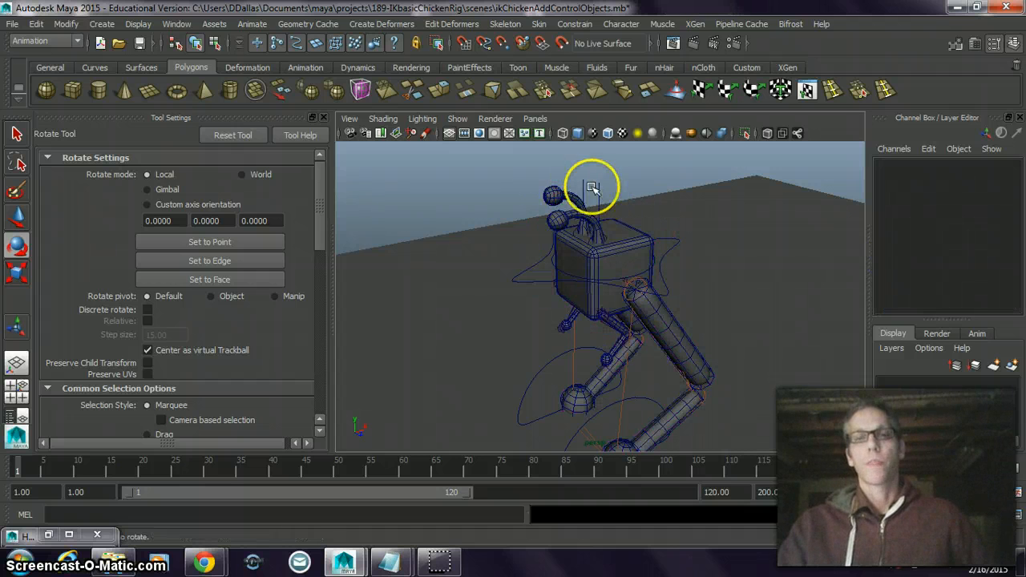
{"action": "left_click", "coordinate": [657, 171]}
{"action": "left_click", "coordinate": [615, 183]}
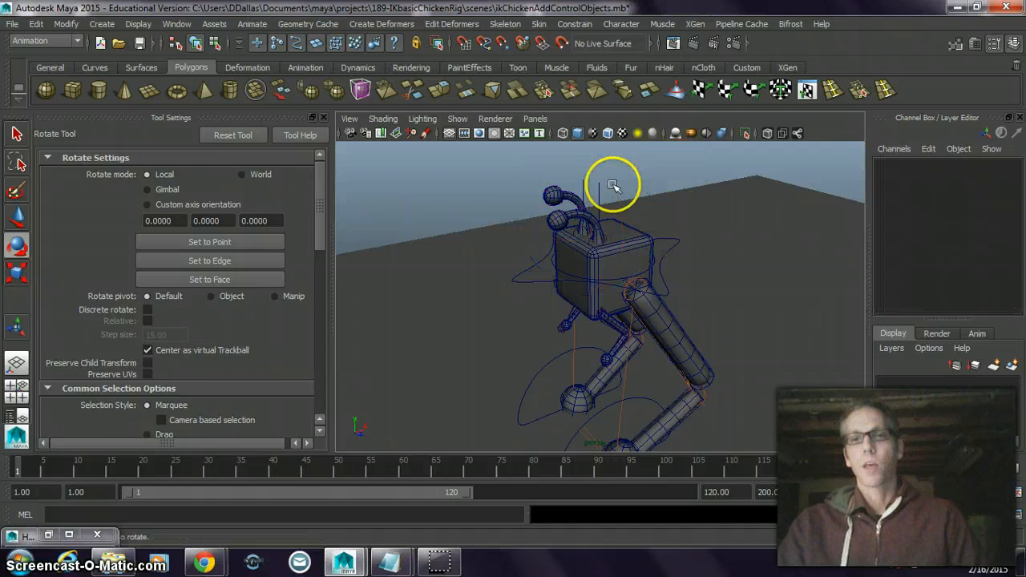
{"action": "left_click", "coordinate": [627, 185]}
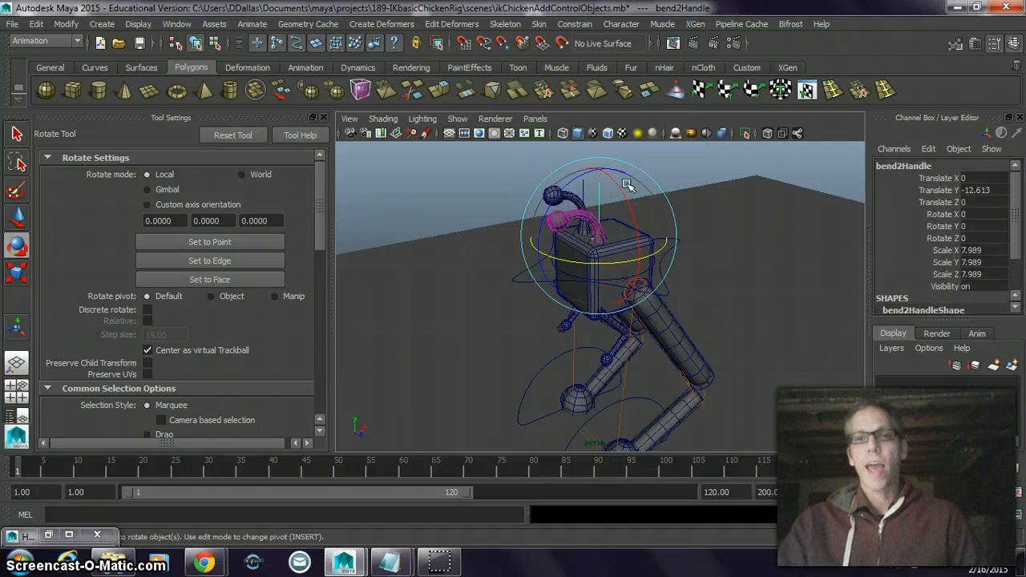
{"action": "scroll", "coordinate": [893, 241], "scroll_direction": "down", "scroll_amount": 2}
{"action": "left_click", "coordinate": [928, 272]}
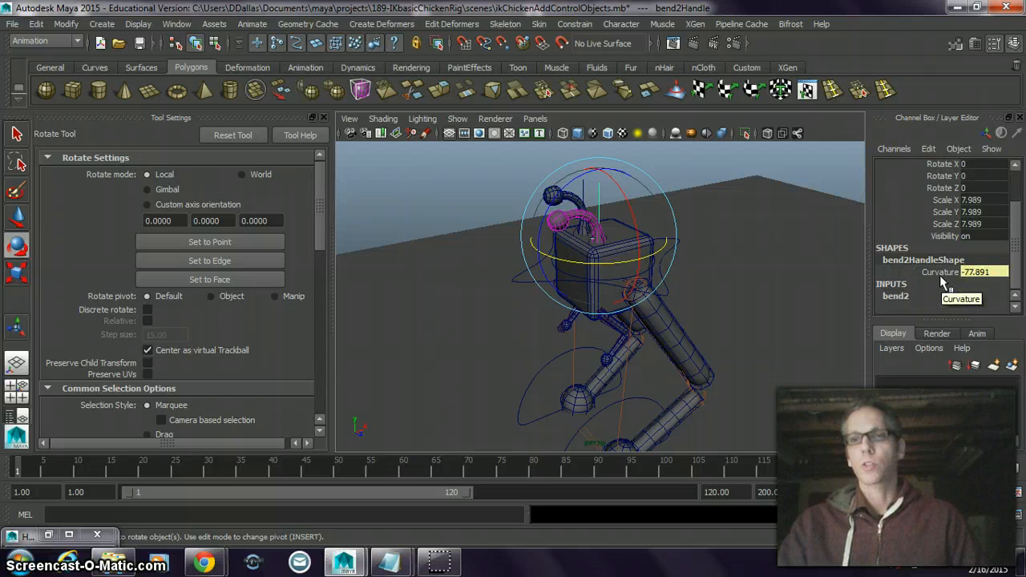
{"action": "left_click", "coordinate": [917, 295]}
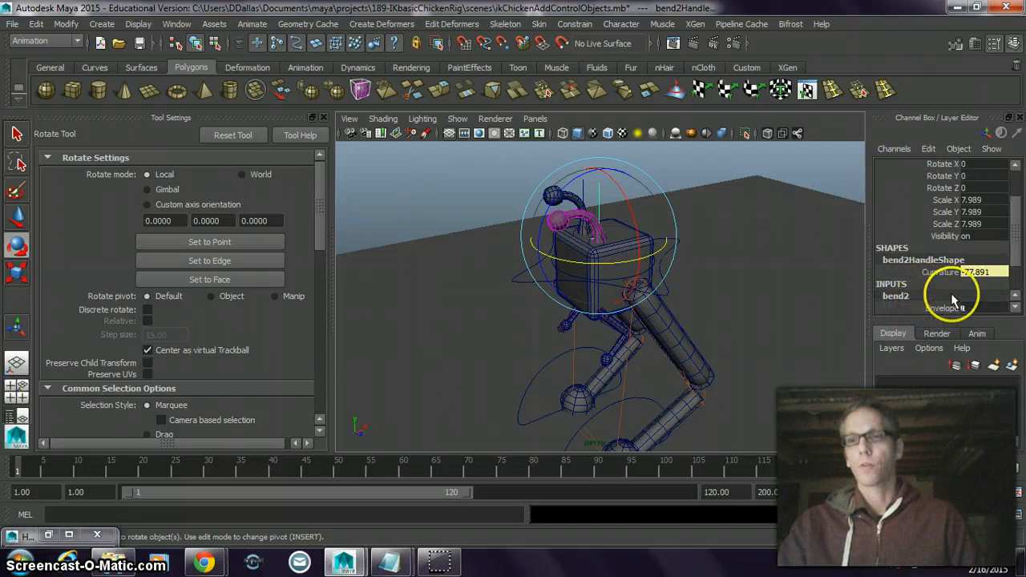
{"action": "scroll", "coordinate": [951, 291], "scroll_direction": "down", "scroll_amount": 2}
Vary the bend2 Curvature interactively between about -170 and 170 to test the antenna's bend limits
{"action": "left_click", "coordinate": [939, 272]}
{"action": "middle_click_drag", "start_coordinate": [778, 201], "coordinate": [638, 248]}
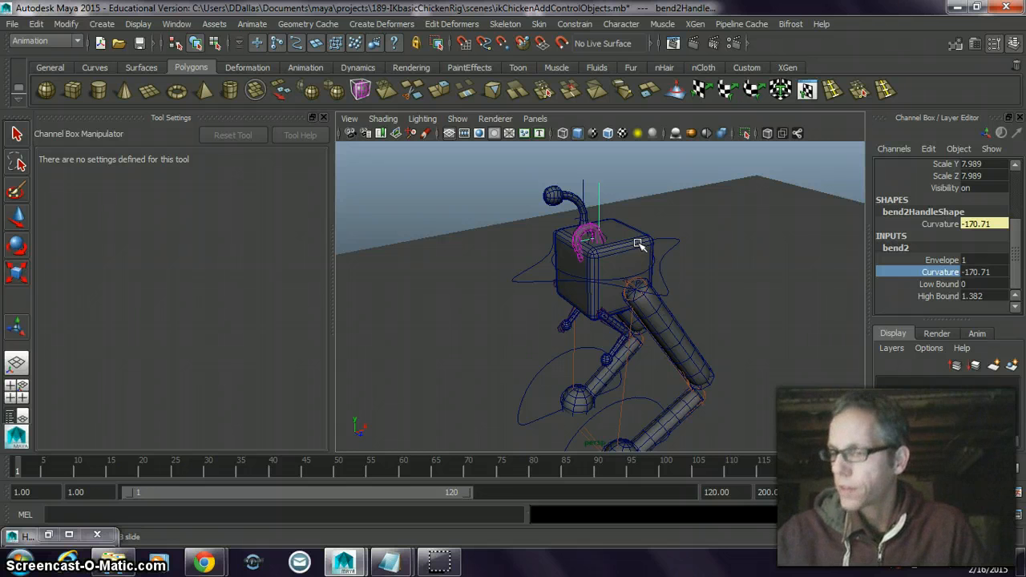
{"action": "middle_click_drag", "start_coordinate": [681, 215], "coordinate": [677, 265]}
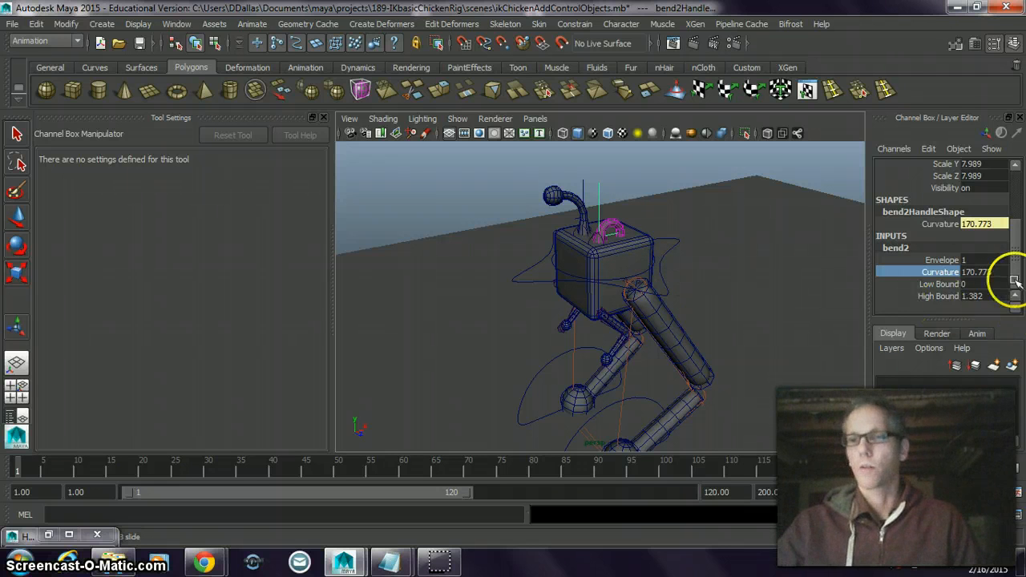
Set the bend2 Curvature to 0 to straighten the antenna
{"action": "double_click", "coordinate": [978, 272]}
{"action": "type", "text": "0"}
{"action": "key", "text": "Return"}
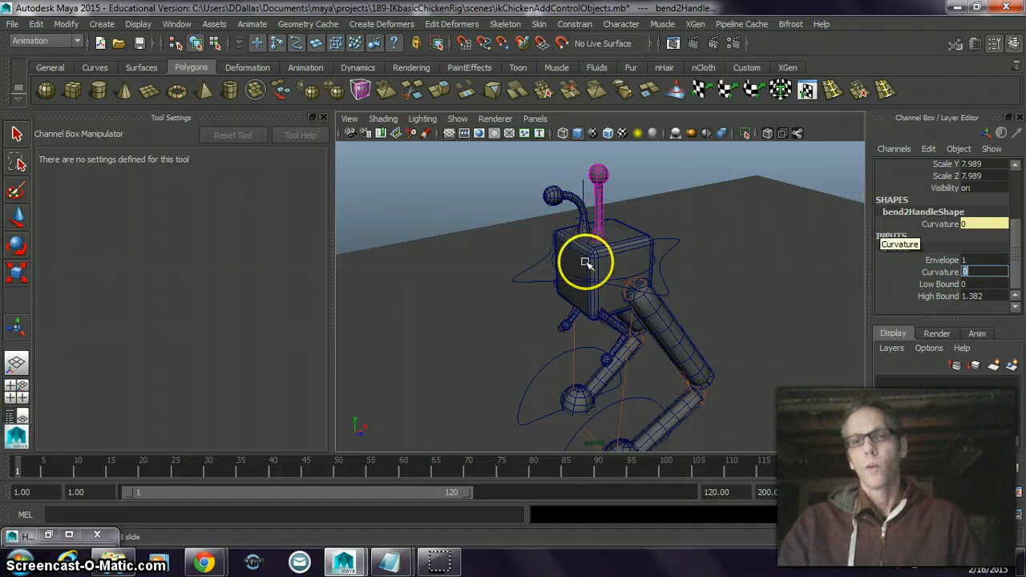
Select the hipsOverrideCNTRL control curve and open the Add Attribute dialog for it
{"action": "left_click", "coordinate": [558, 272]}
{"action": "key", "text": "e"}
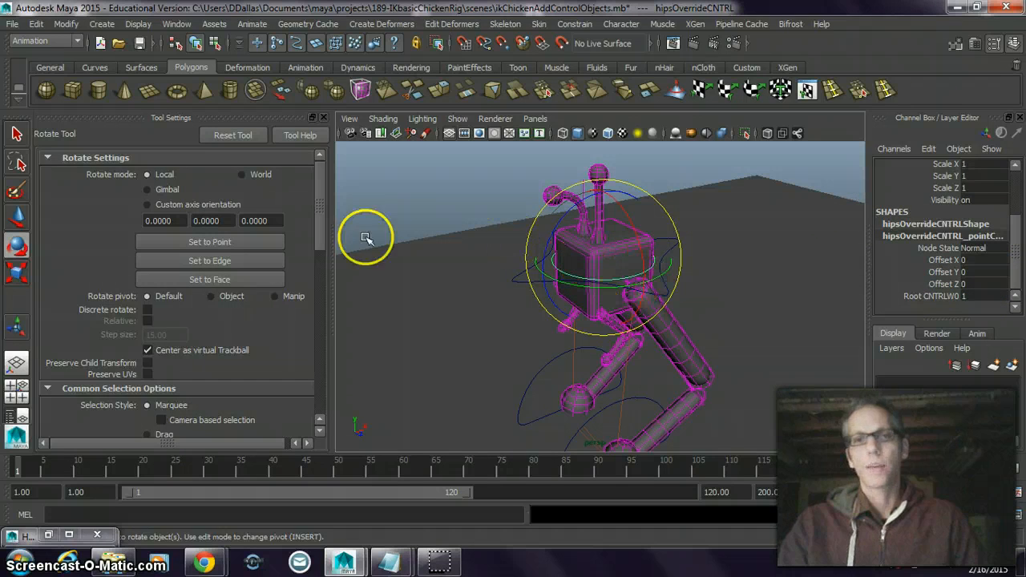
{"action": "key", "text": "q"}
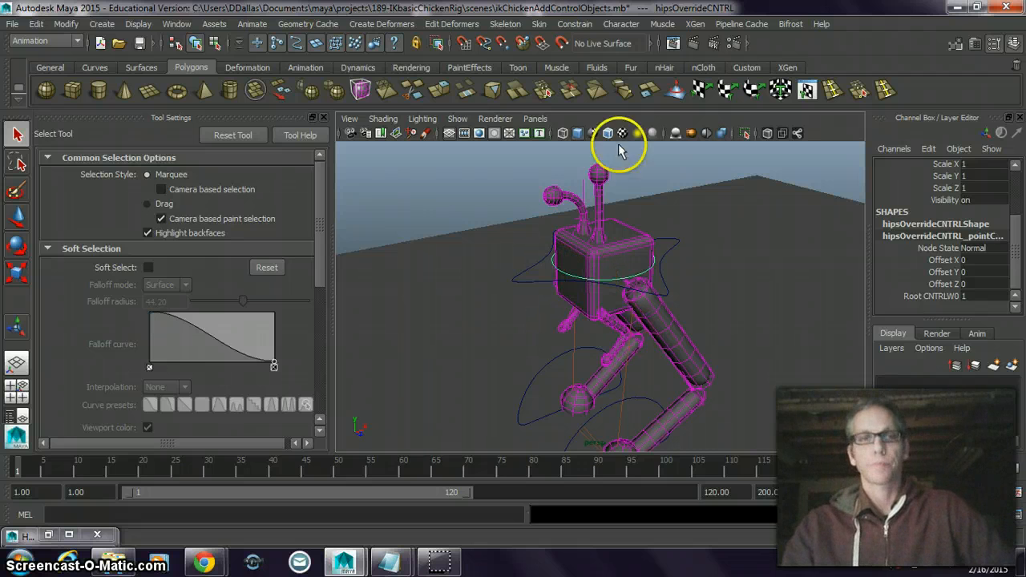
{"action": "left_click", "coordinate": [177, 24]}
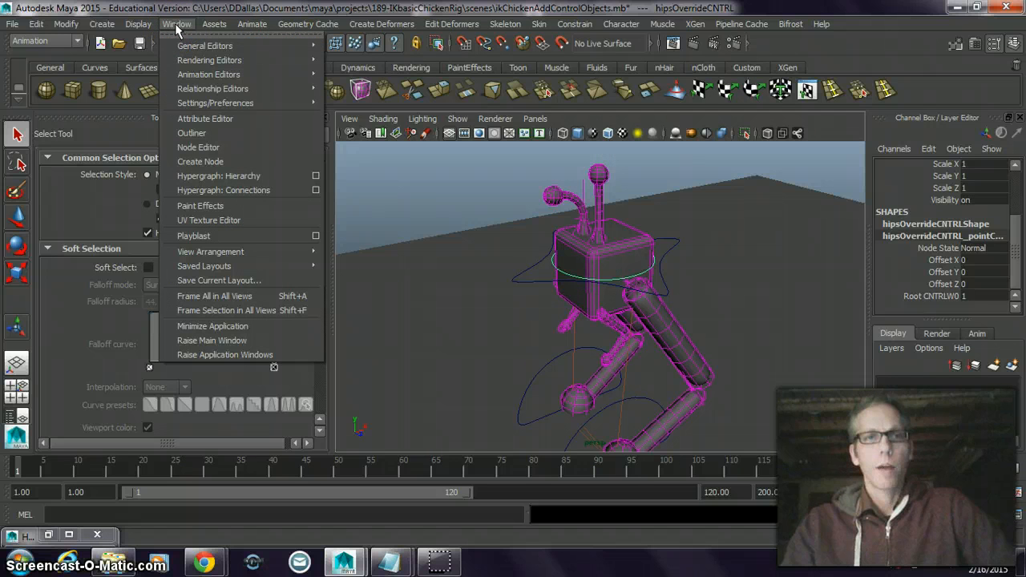
{"action": "mouse_move", "coordinate": [189, 48]}
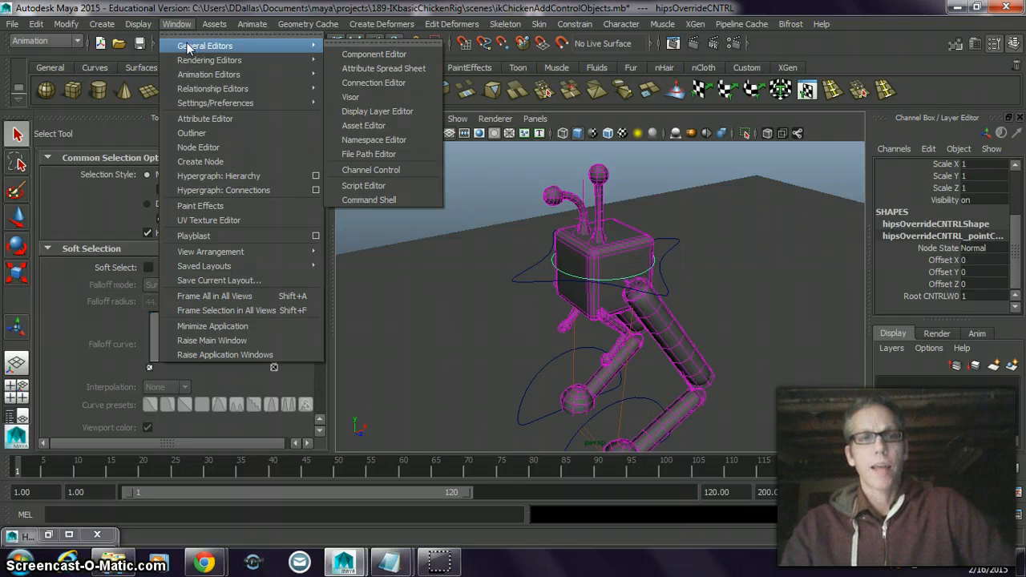
{"action": "left_click", "coordinate": [67, 23]}
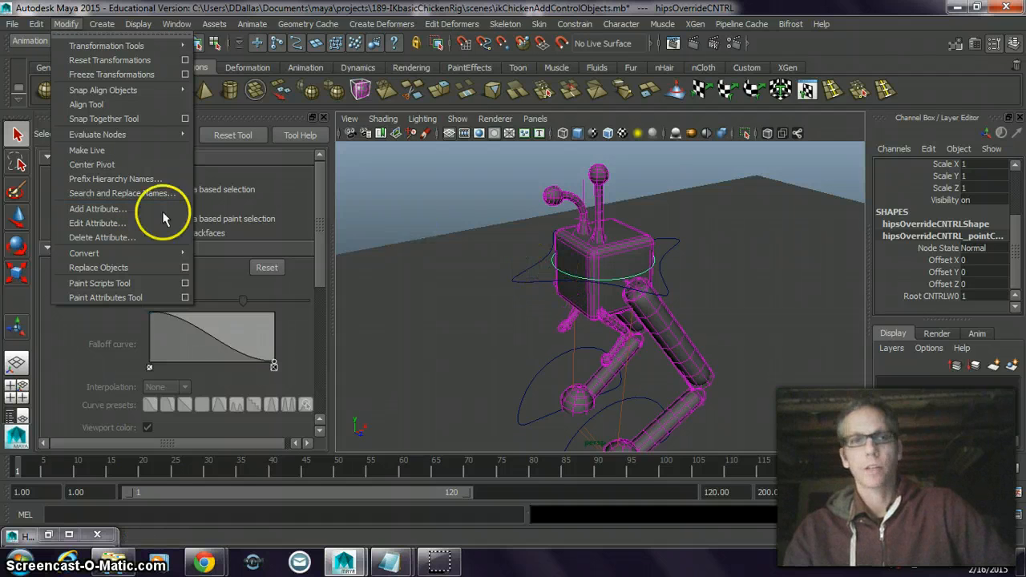
{"action": "left_click", "coordinate": [96, 209]}
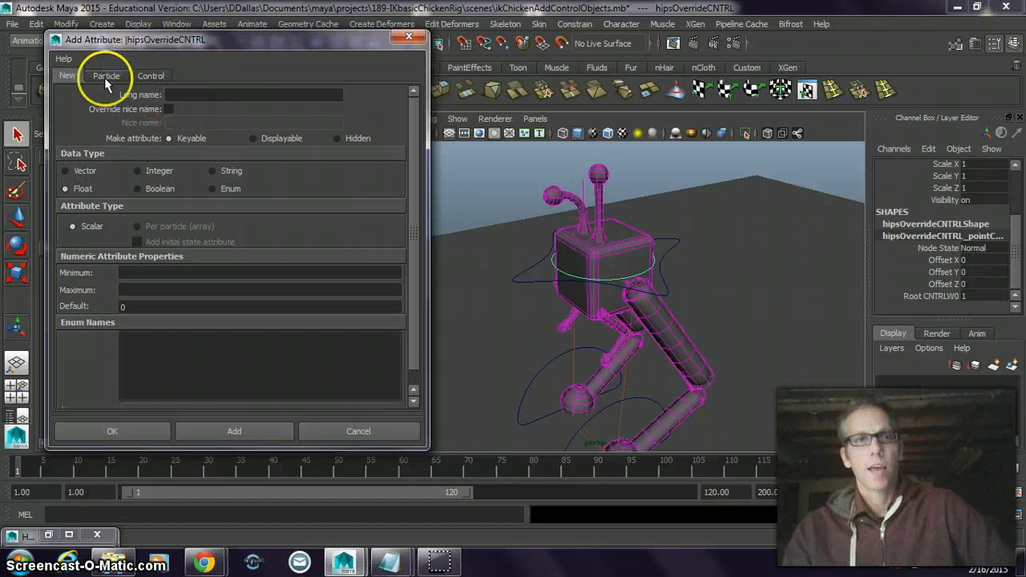
Add a keyable float attribute lftAntennaBend with minimum -170, maximum 170 and default 0 to the hips control
{"action": "left_click", "coordinate": [181, 95]}
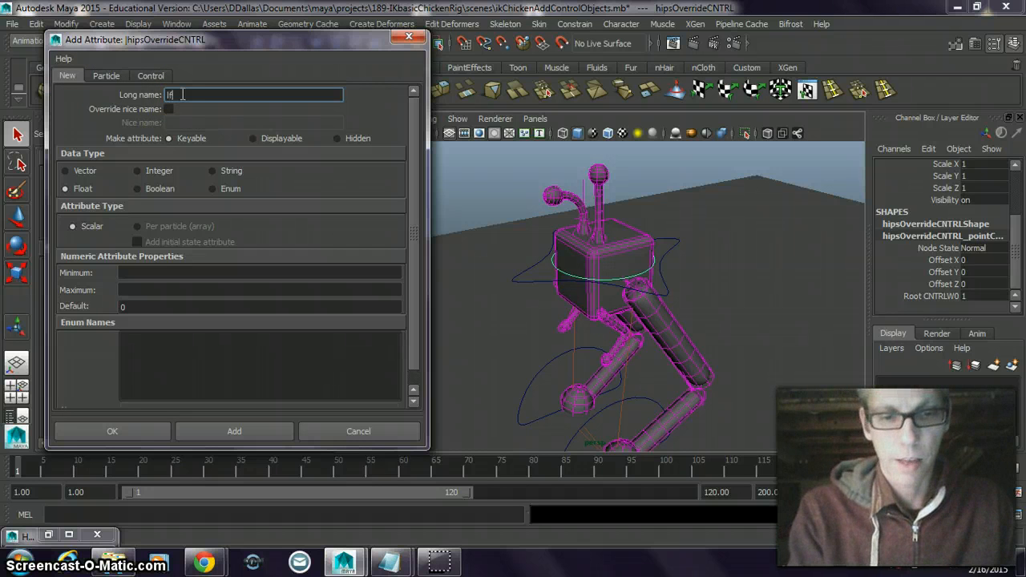
{"action": "type", "text": "lftAntennaBend"}
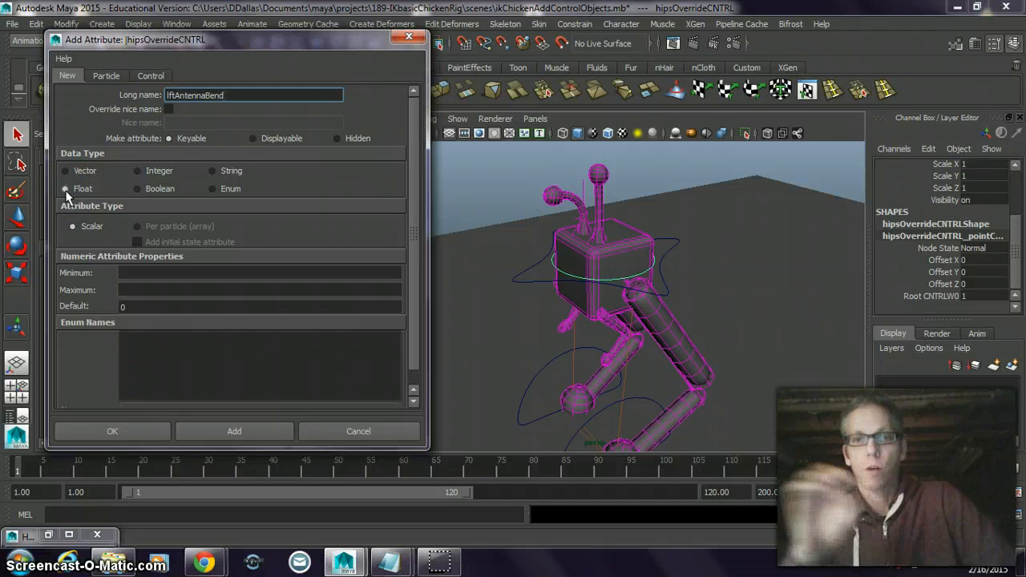
{"action": "left_click", "coordinate": [131, 273]}
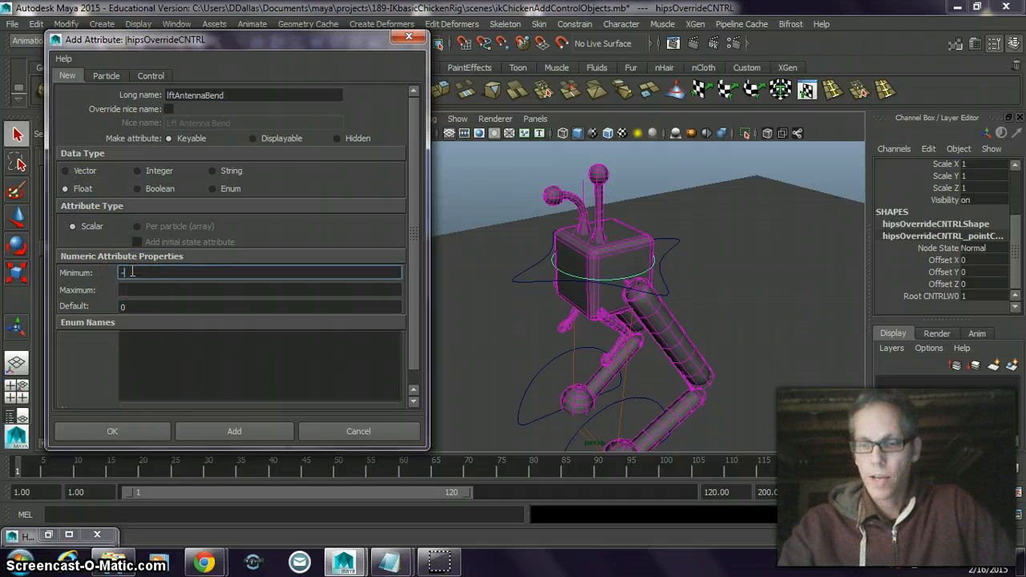
{"action": "type", "text": "-10"}
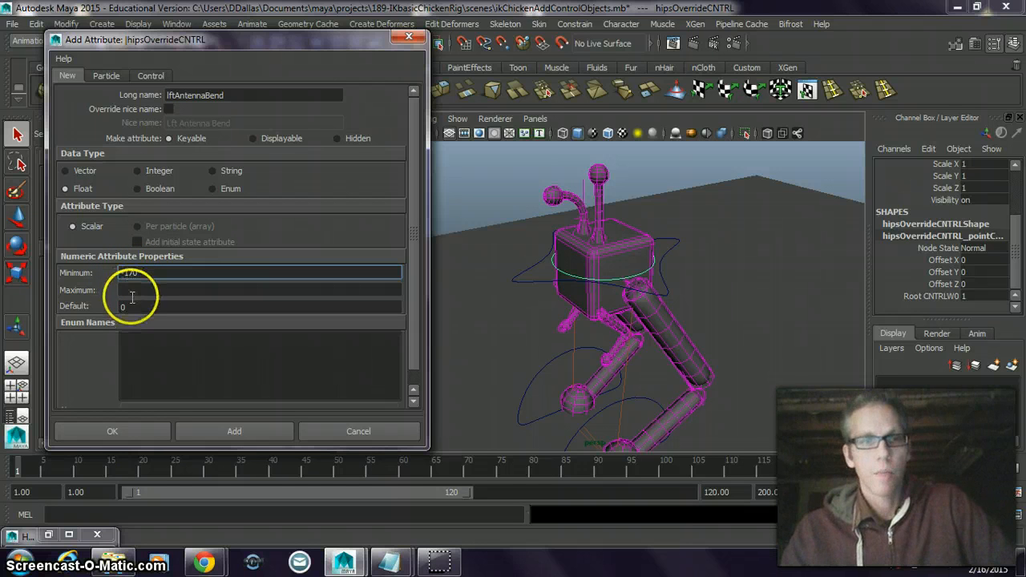
{"action": "left_click", "coordinate": [136, 290]}
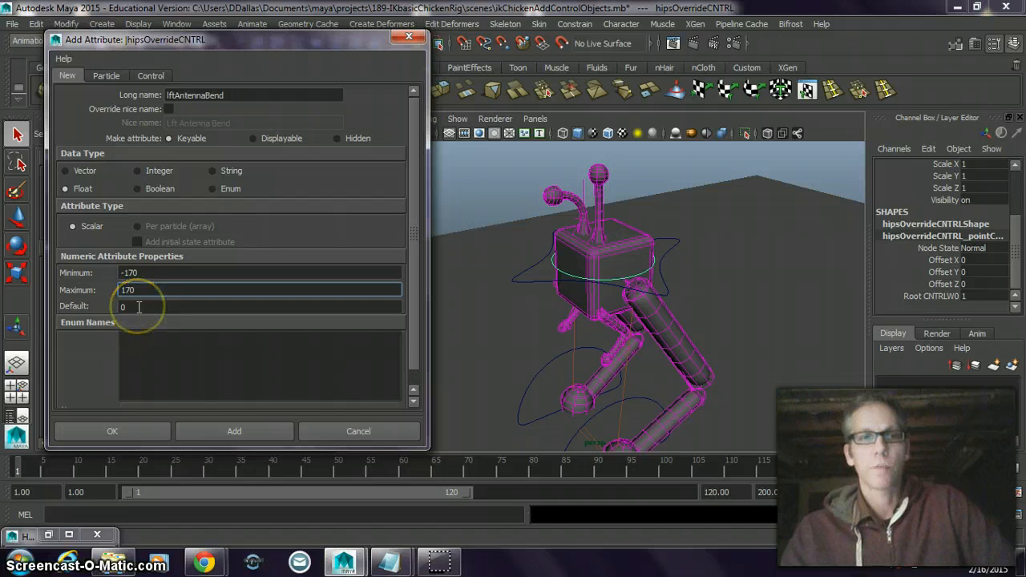
{"action": "left_click", "coordinate": [230, 431]}
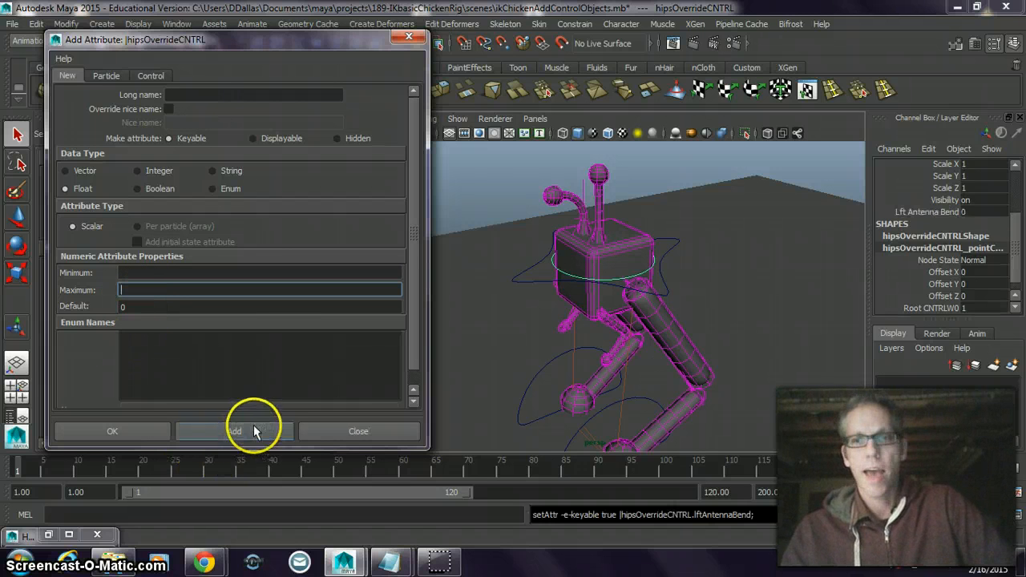
Try out the Lft Antenna Bend attribute by varying its value, and reset it to 0
{"action": "left_click", "coordinate": [929, 212]}
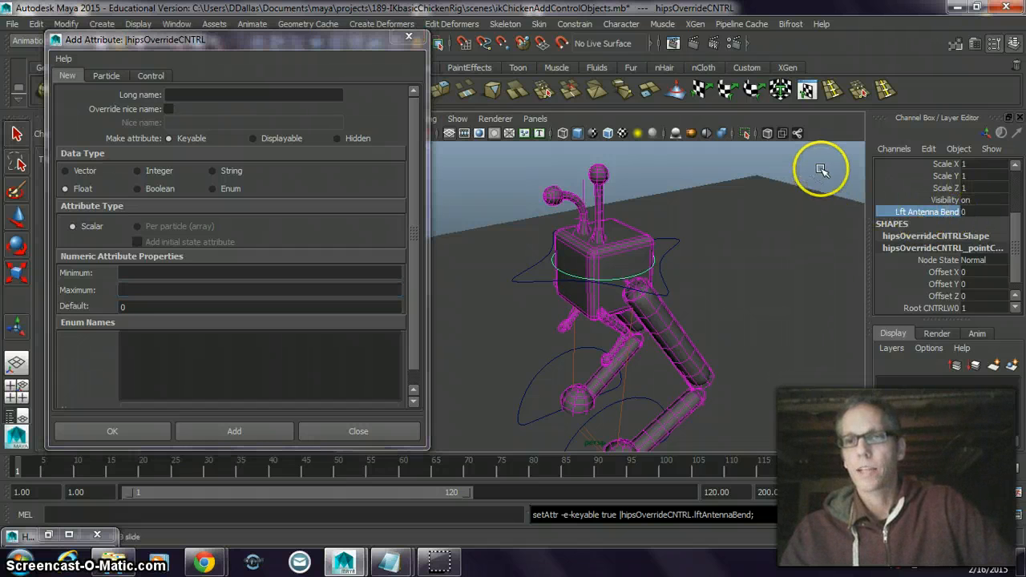
{"action": "middle_click_drag", "start_coordinate": [820, 171], "coordinate": [469, 167]}
{"action": "left_click", "coordinate": [982, 212]}
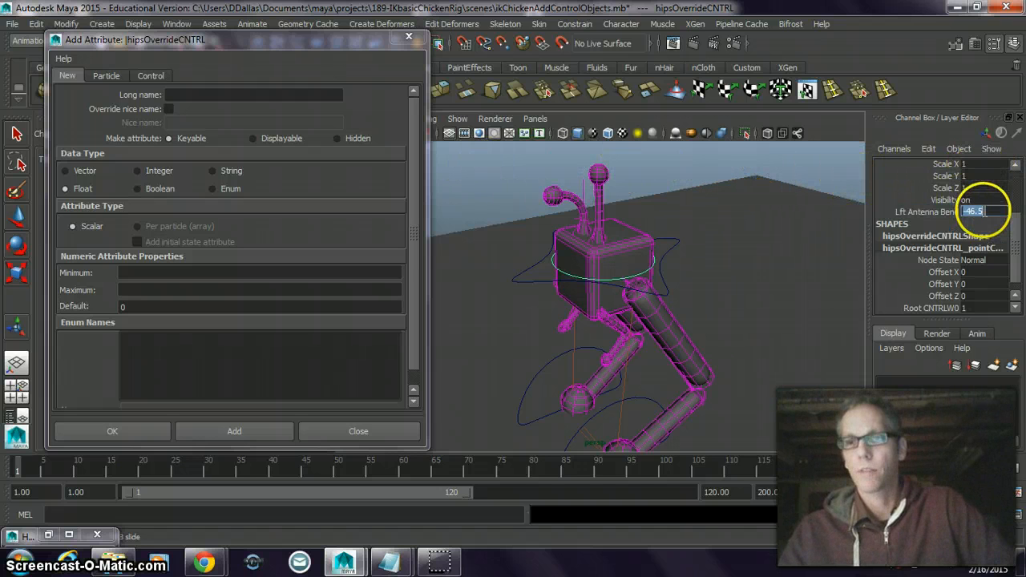
{"action": "middle_click_drag", "start_coordinate": [805, 169], "coordinate": [866, 172]}
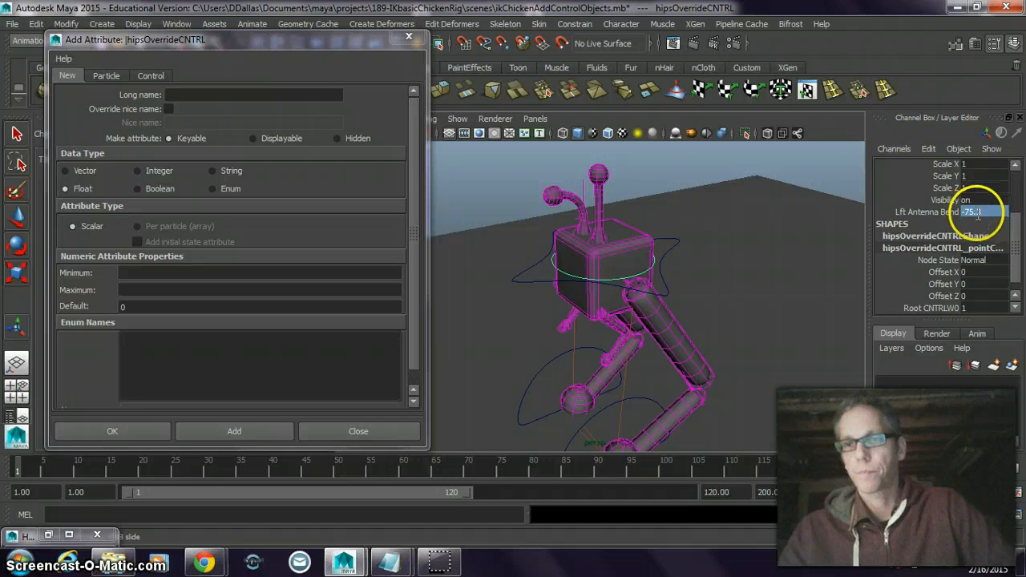
{"action": "left_click", "coordinate": [974, 212]}
{"action": "type", "text": "0"}
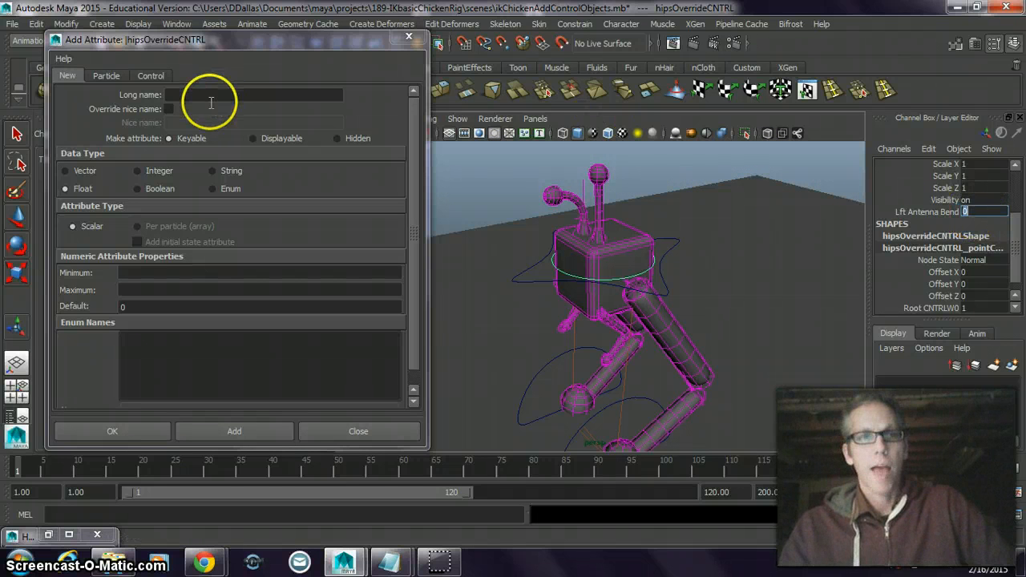
Add a keyable float attribute RghtAntennaBend with minimum -170, maximum 170 and default 0 to the hips control
{"action": "left_click", "coordinate": [185, 95]}
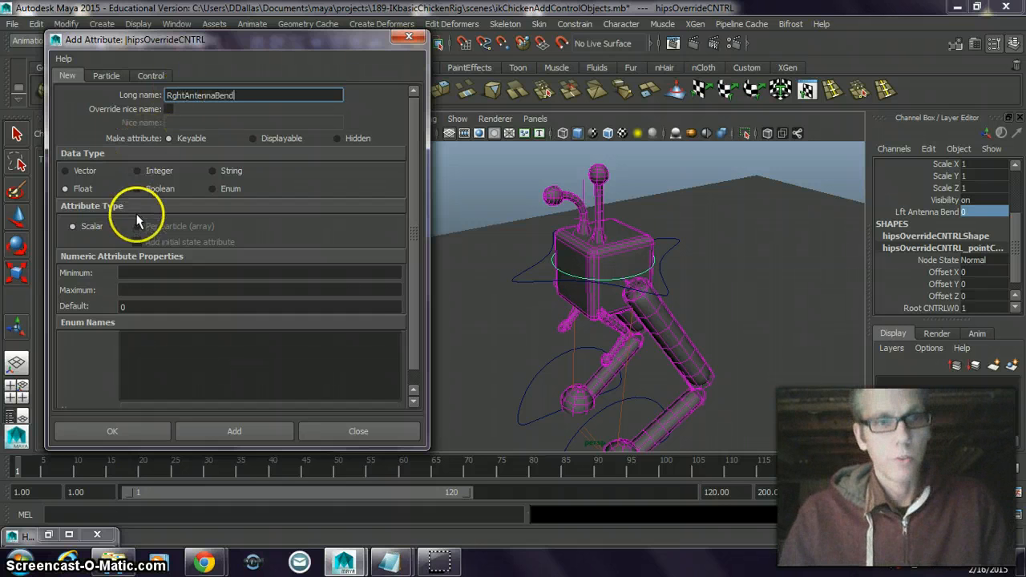
{"action": "left_click", "coordinate": [137, 272]}
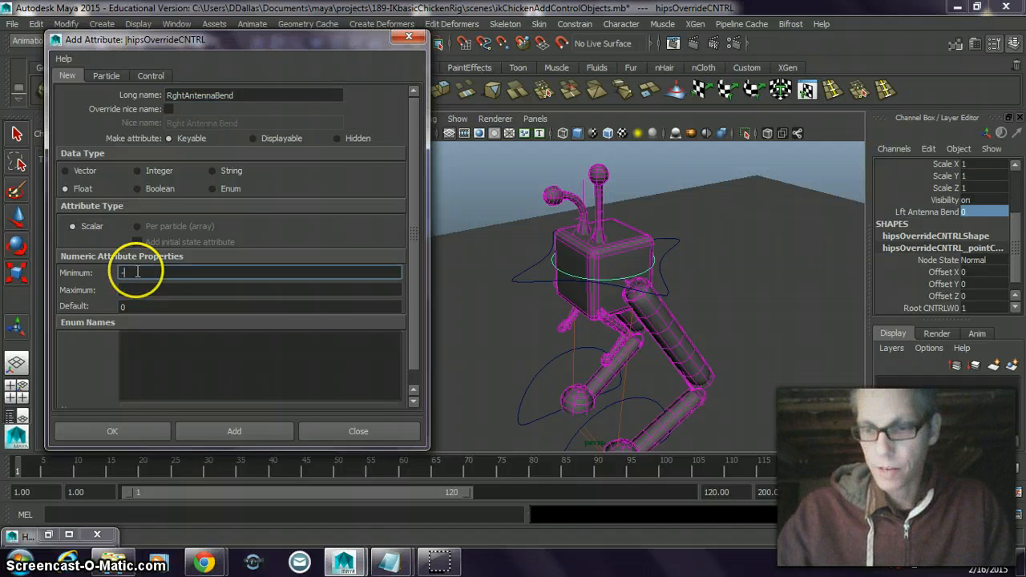
{"action": "left_click", "coordinate": [126, 289]}
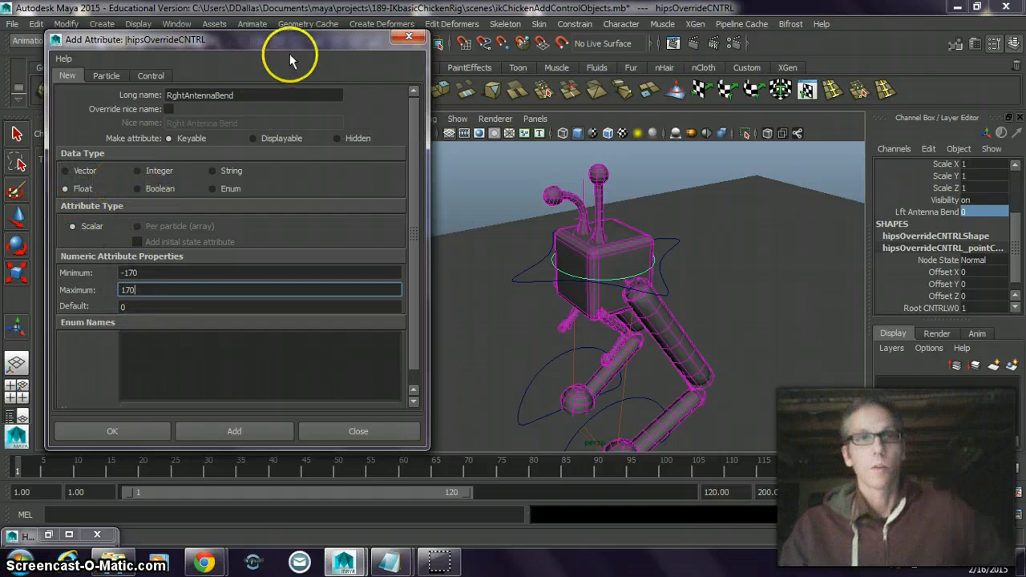
{"action": "left_click", "coordinate": [242, 428]}
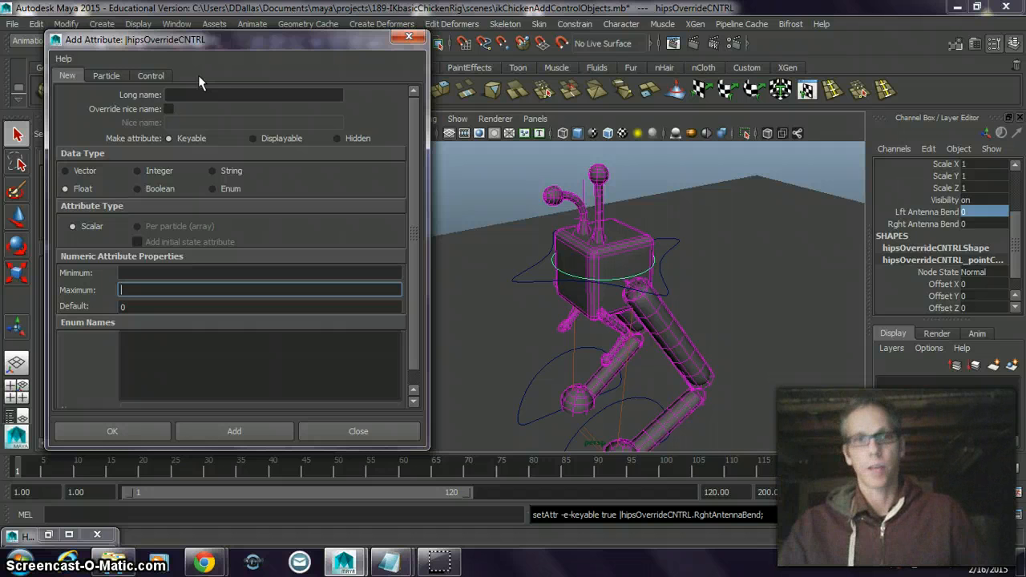
Add a keyable float attribute leftAntennaRotate with minimum -360, maximum 360 and default 0 to the hips control
{"action": "left_click", "coordinate": [176, 94]}
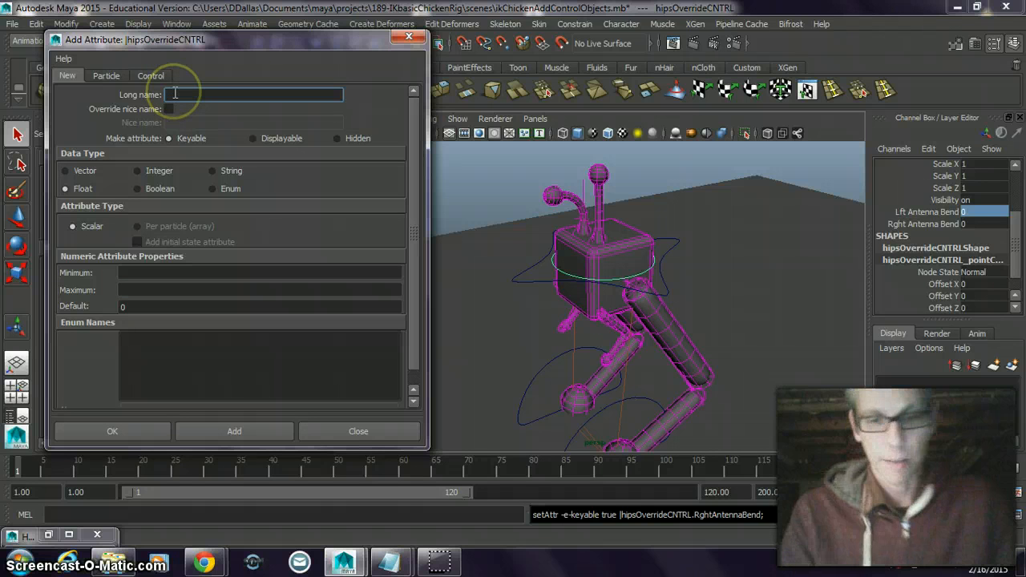
{"action": "left_click", "coordinate": [174, 93]}
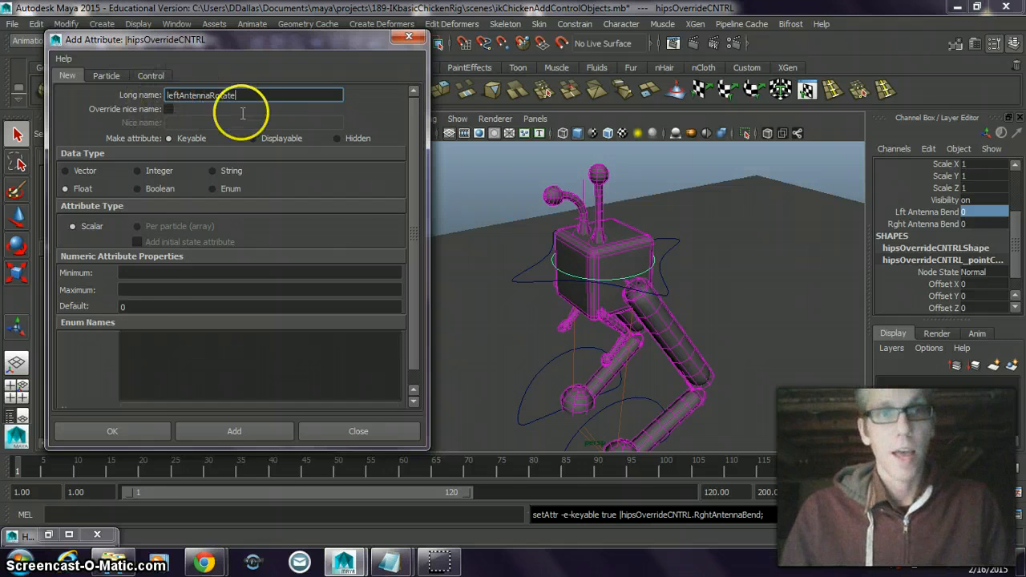
{"action": "left_click", "coordinate": [133, 273]}
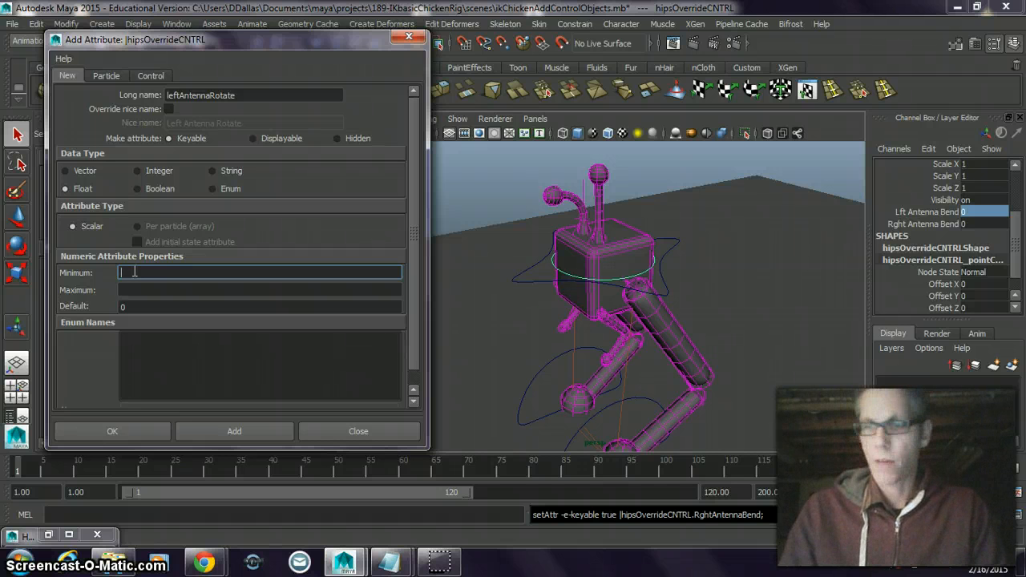
{"action": "type", "text": "0"}
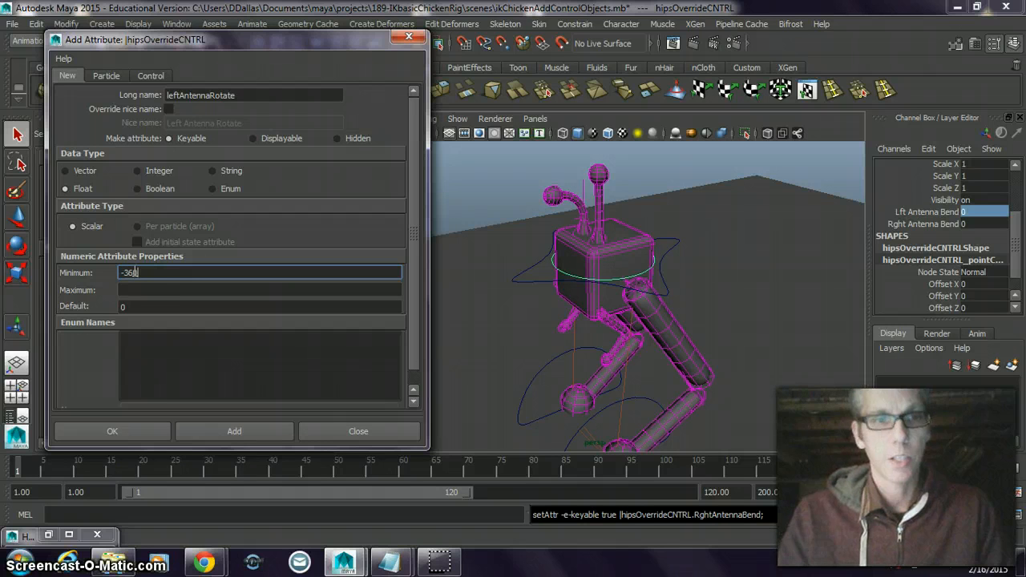
{"action": "left_click", "coordinate": [133, 289]}
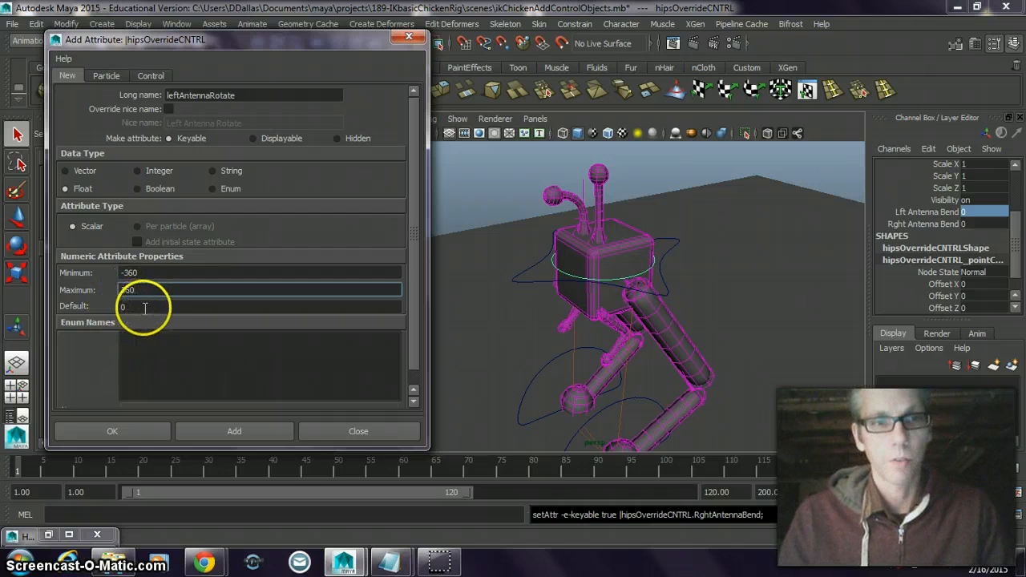
{"action": "left_click", "coordinate": [240, 430]}
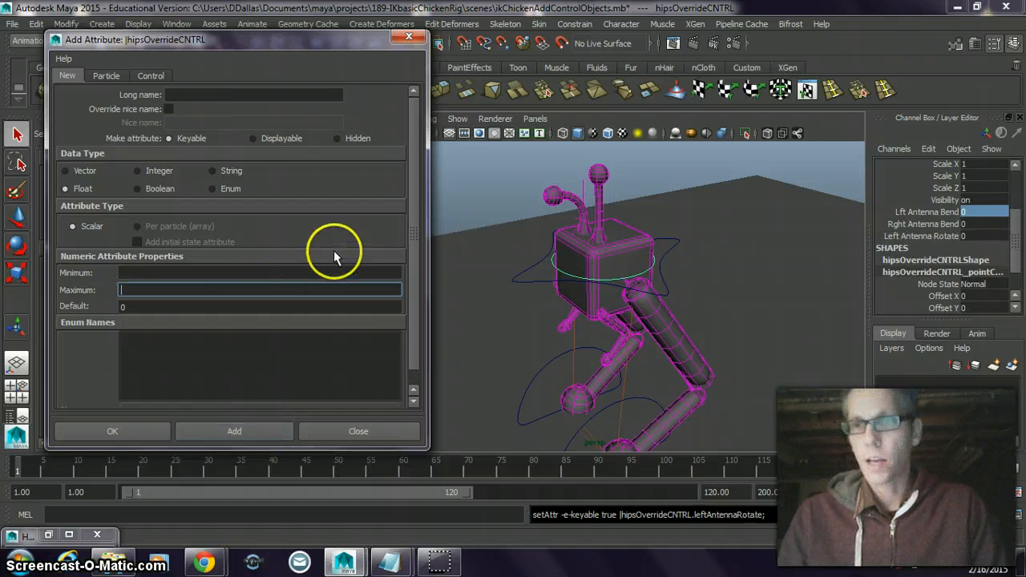
Add a keyable float attribute rightAntennaRotate with minimum -360, maximum 360 and default 0 to the hips control, and close the dialog
{"action": "left_click", "coordinate": [188, 95]}
{"action": "type", "text": "rightAn"}
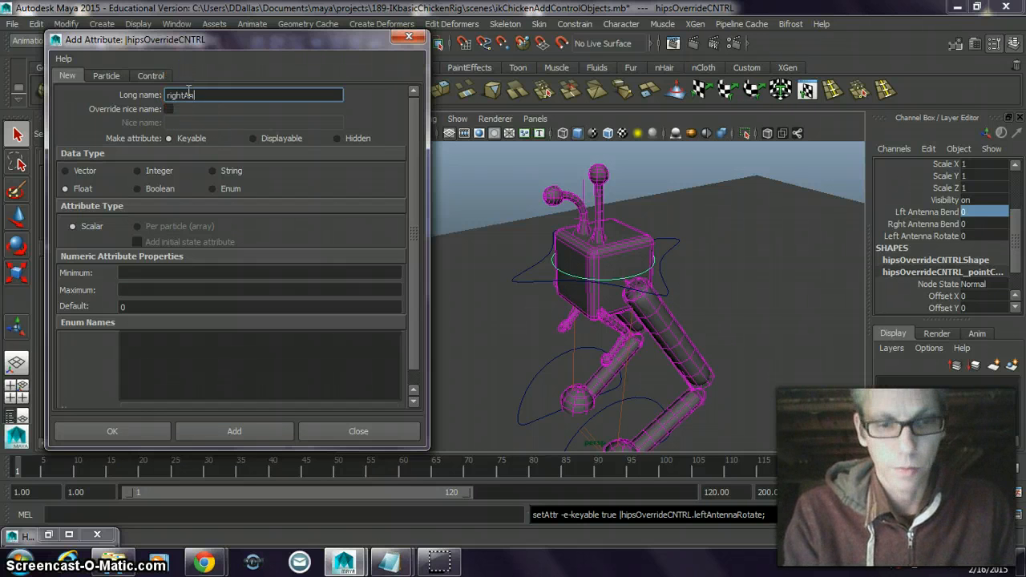
{"action": "type", "text": "tennaRo"}
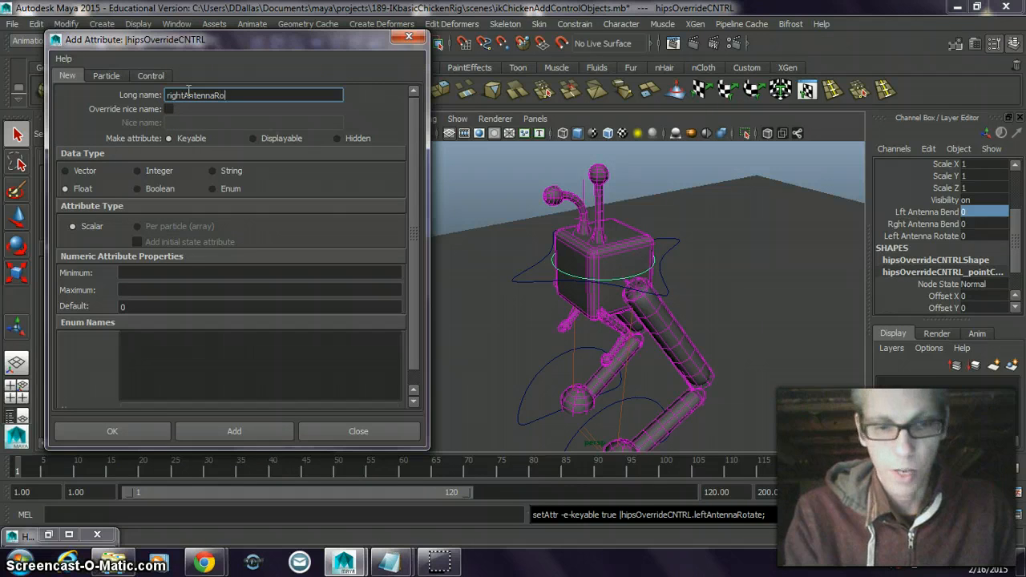
{"action": "type", "text": "tate"}
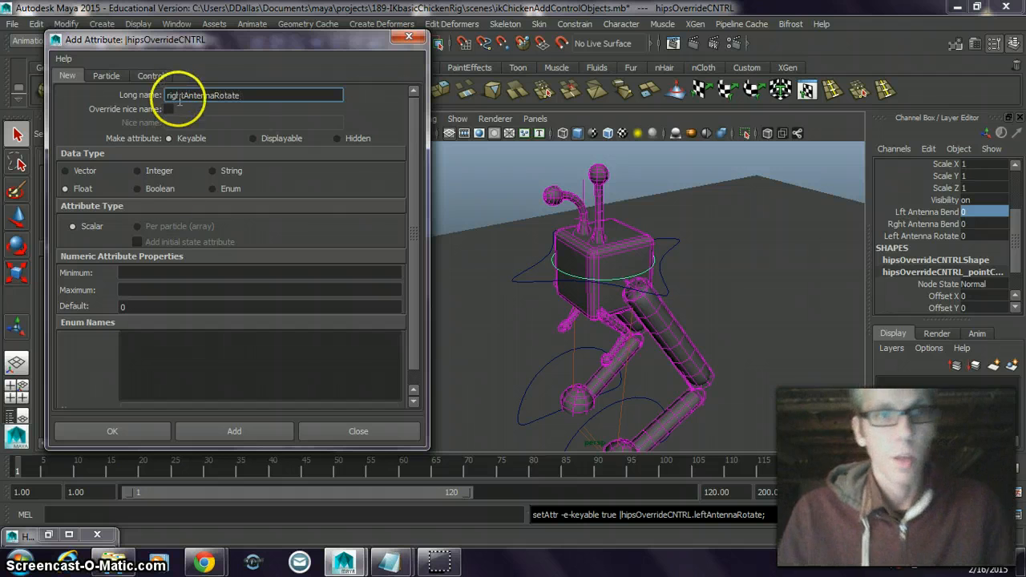
{"action": "left_click", "coordinate": [134, 273]}
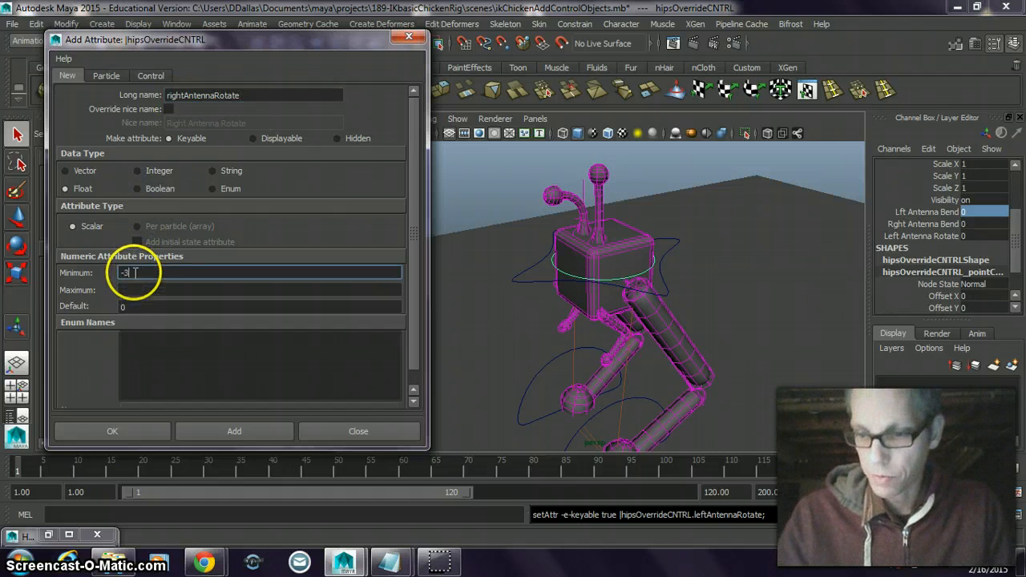
{"action": "left_click", "coordinate": [133, 289]}
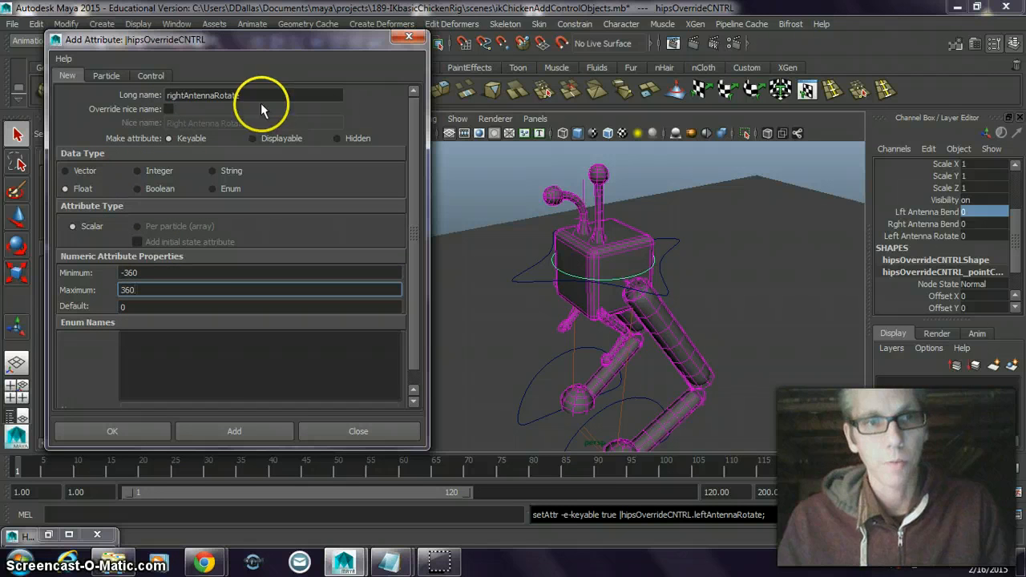
{"action": "left_click", "coordinate": [232, 431]}
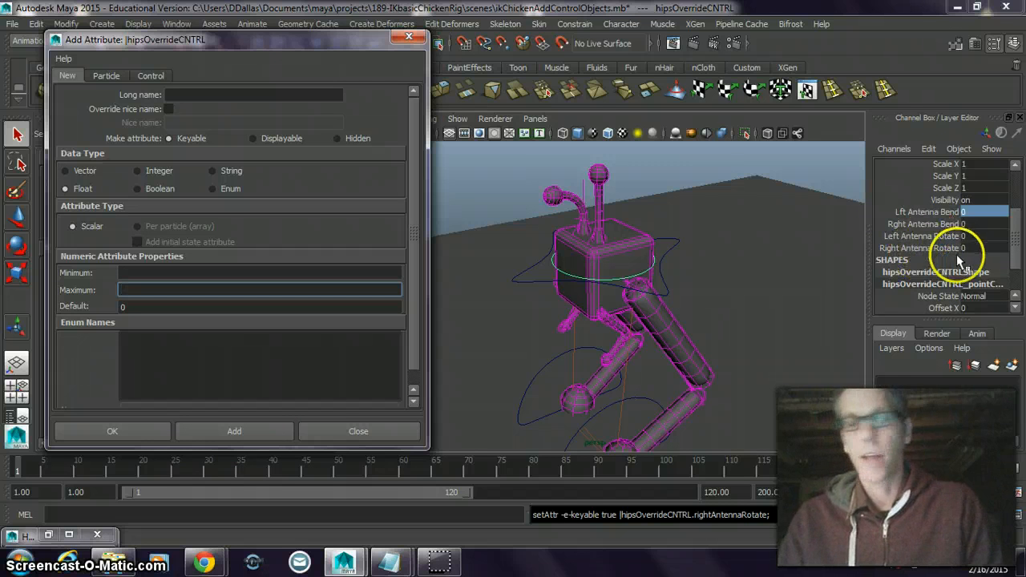
{"action": "left_click", "coordinate": [409, 39]}
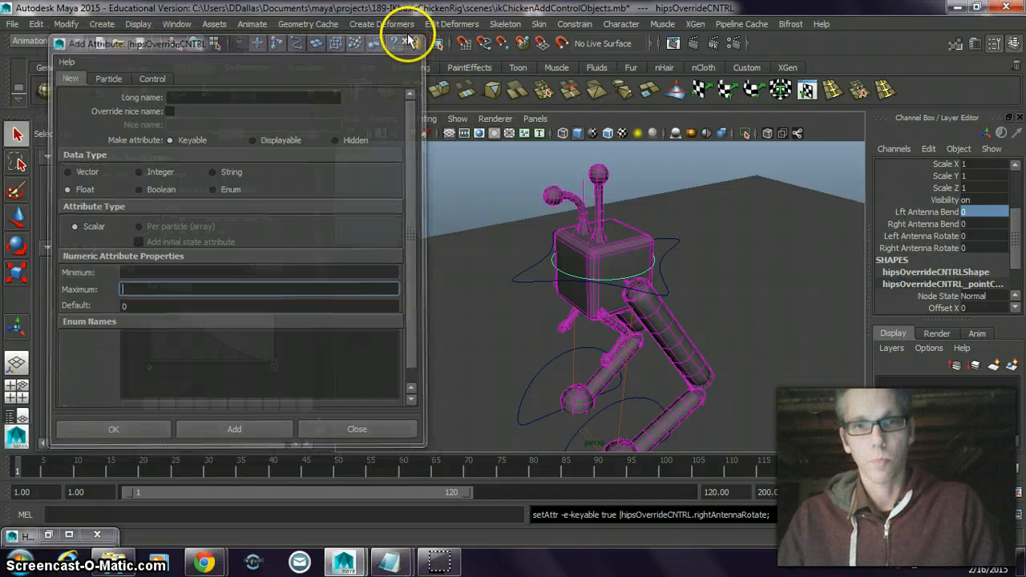
Select the bend deformer handle of the already curved antenna to examine its channels
{"action": "left_click", "coordinate": [922, 235]}
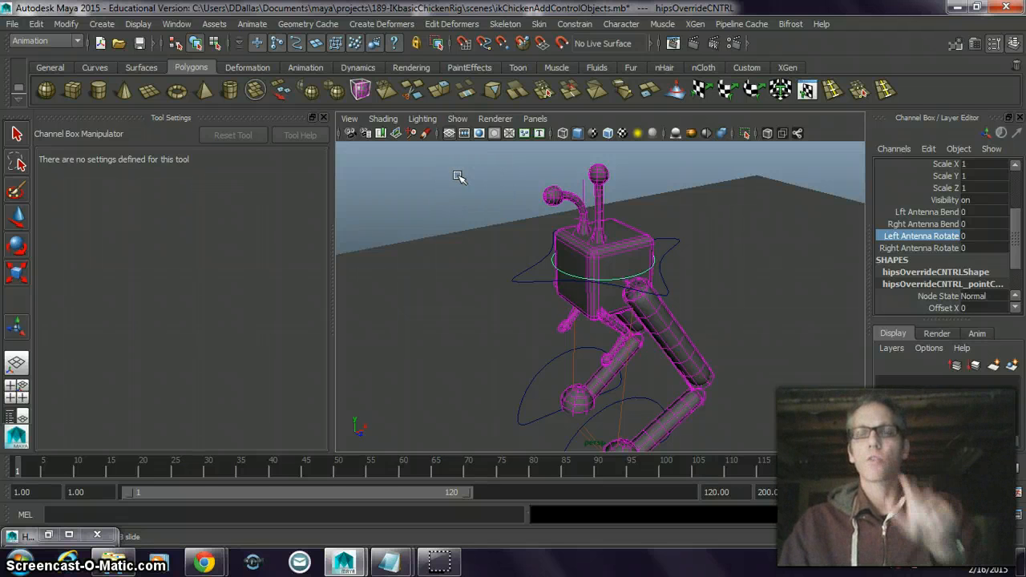
{"action": "key", "text": "q"}
{"action": "left_click", "coordinate": [585, 186]}
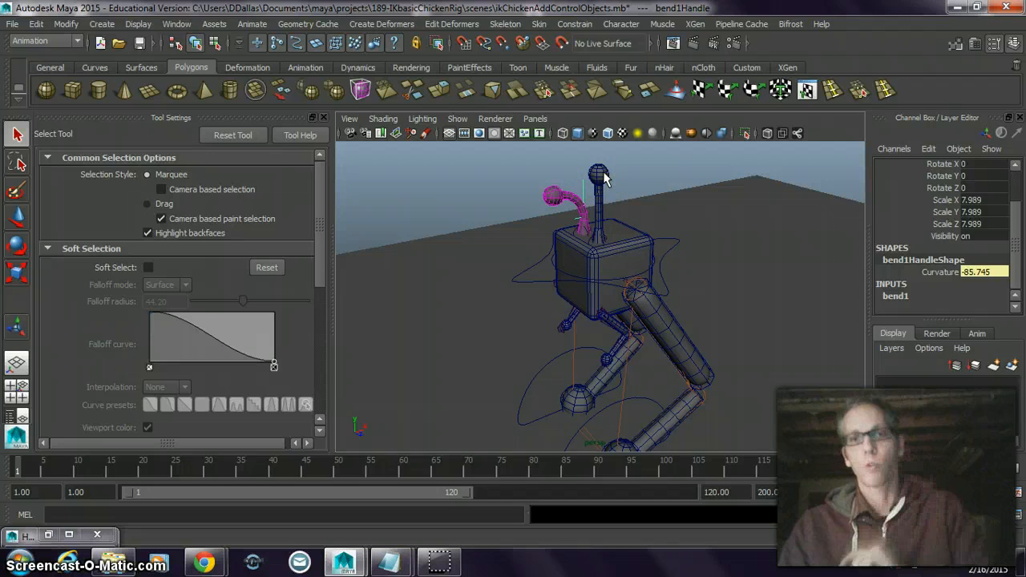
Select the hipsOverrideCNTRL curve and open the Connection Editor with it loaded as the output node
{"action": "left_click", "coordinate": [558, 273]}
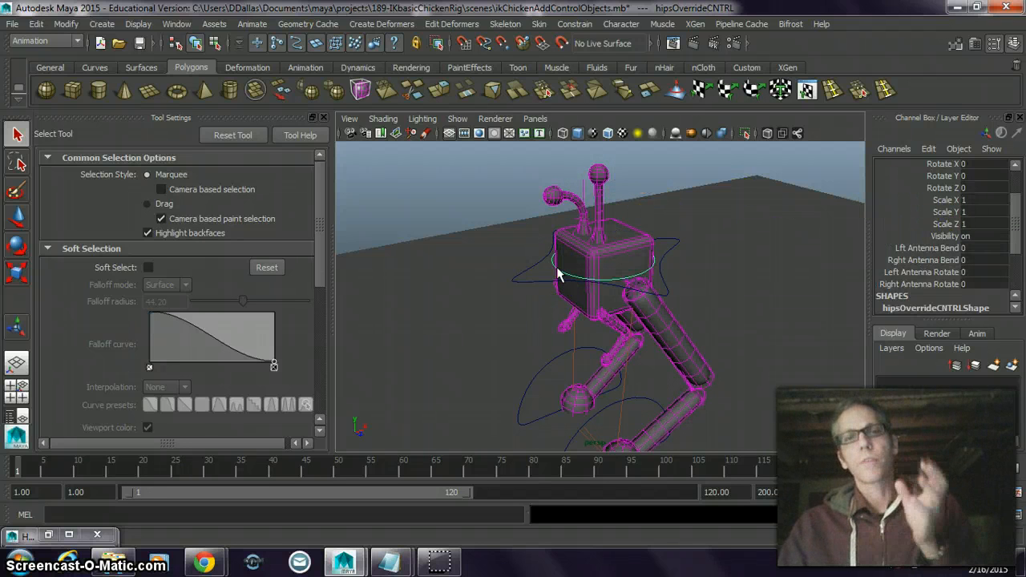
{"action": "left_click", "coordinate": [178, 25]}
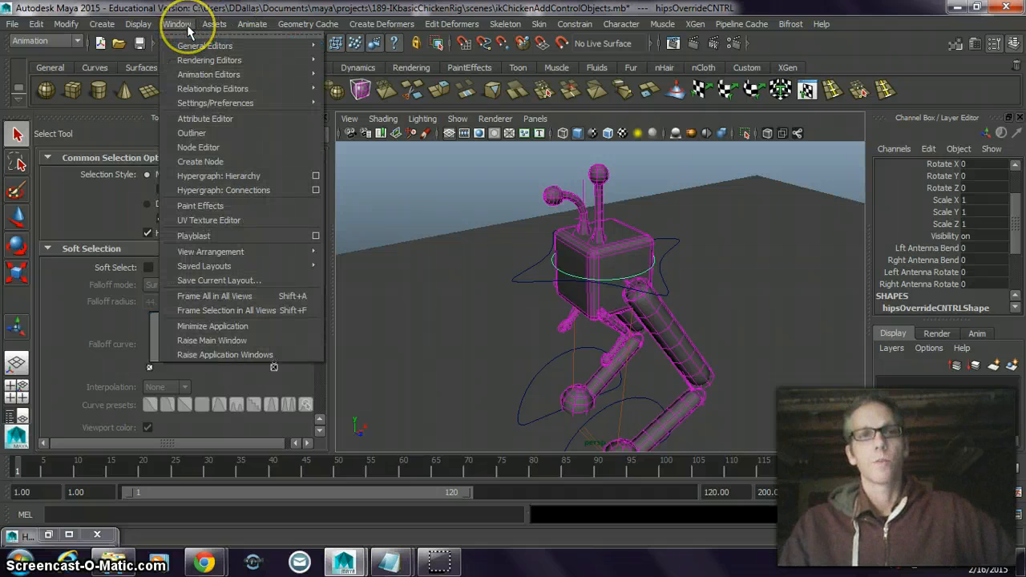
{"action": "mouse_move", "coordinate": [199, 49]}
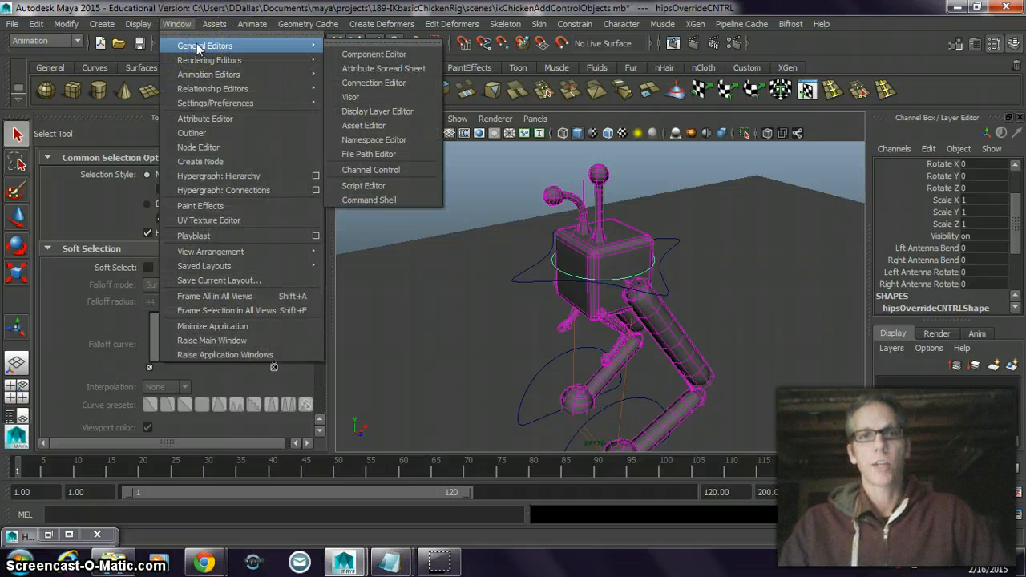
{"action": "left_click", "coordinate": [369, 83]}
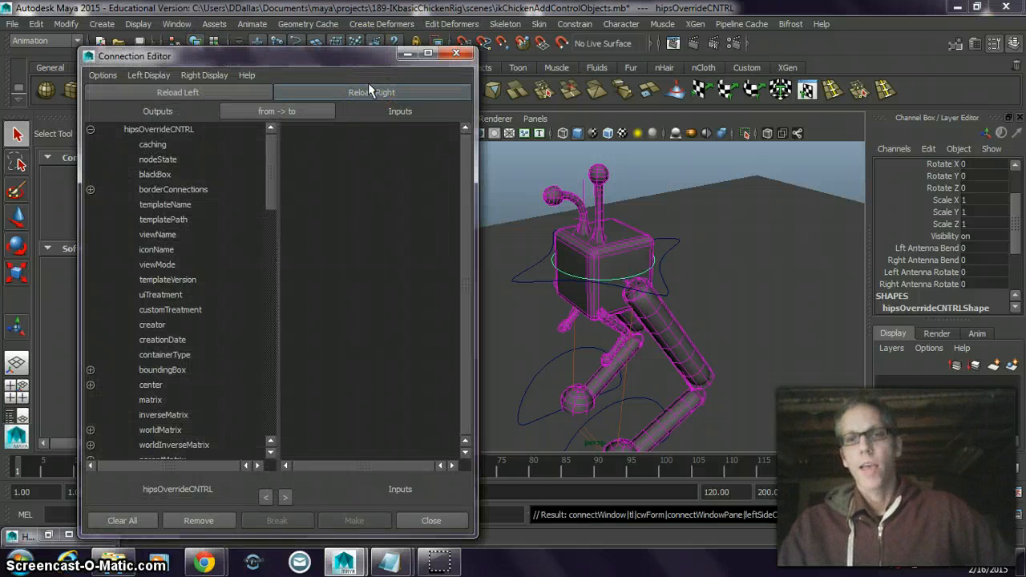
{"action": "left_click", "coordinate": [369, 94]}
{"action": "left_click", "coordinate": [176, 93]}
{"action": "left_click", "coordinate": [611, 284]}
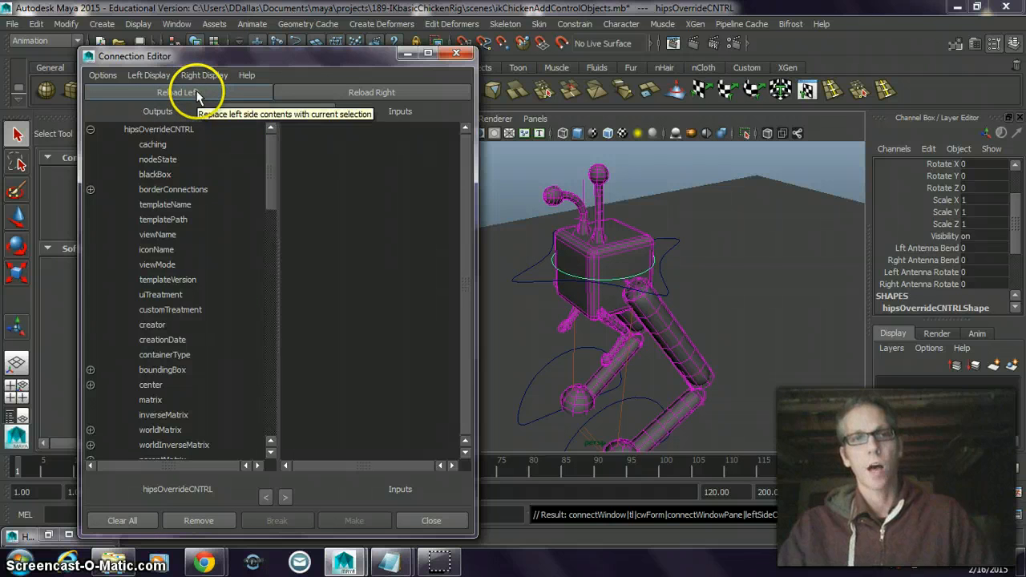
Find the custom antenna attributes among the hipsOverrideCNTRL outputs and choose lftAntennaBend as the connection source
{"action": "left_click_drag", "start_coordinate": [271, 164], "coordinate": [273, 402]}
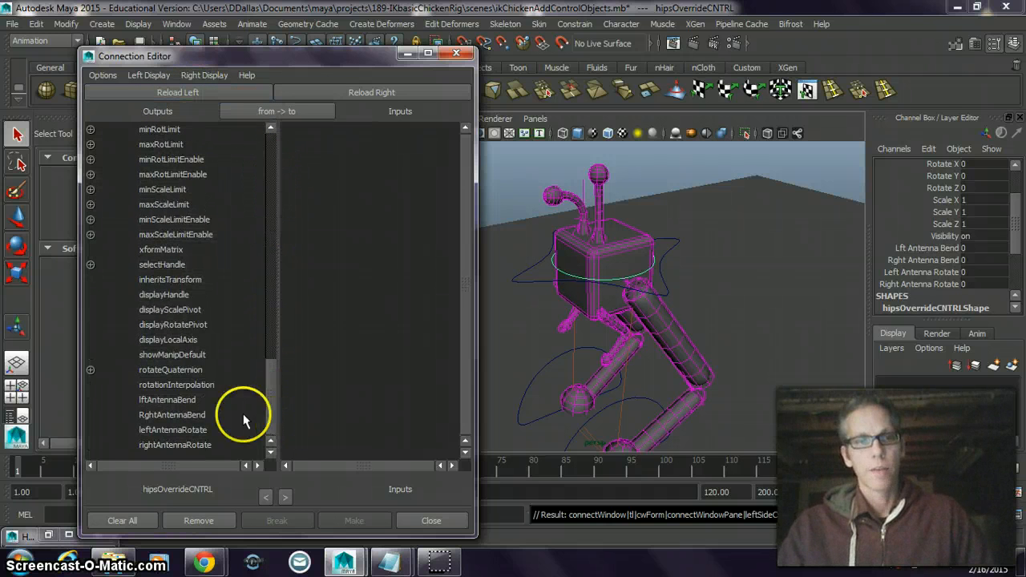
{"action": "left_click", "coordinate": [162, 401]}
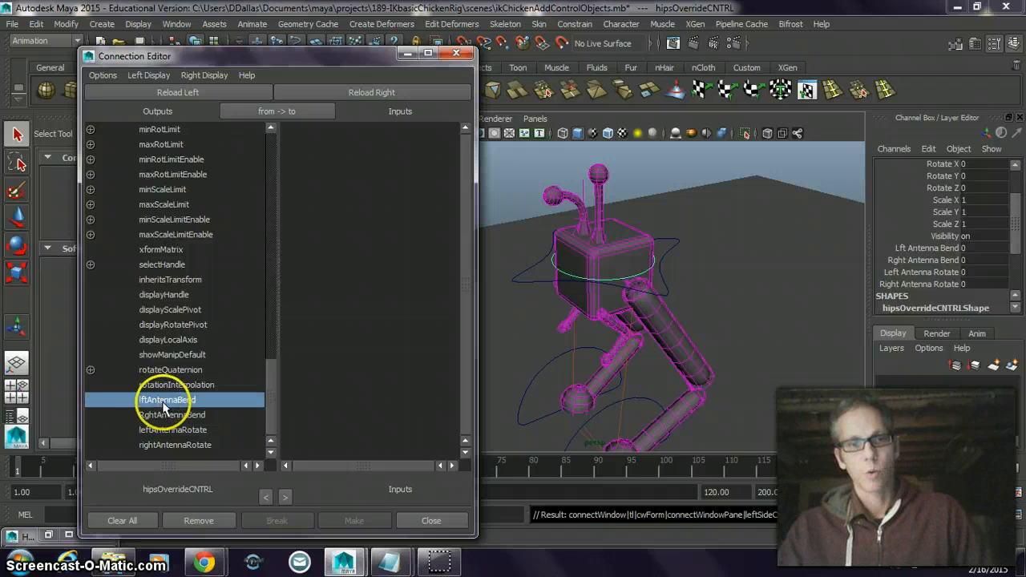
{"action": "left_click", "coordinate": [164, 415]}
{"action": "left_click", "coordinate": [165, 430]}
{"action": "left_click", "coordinate": [165, 446]}
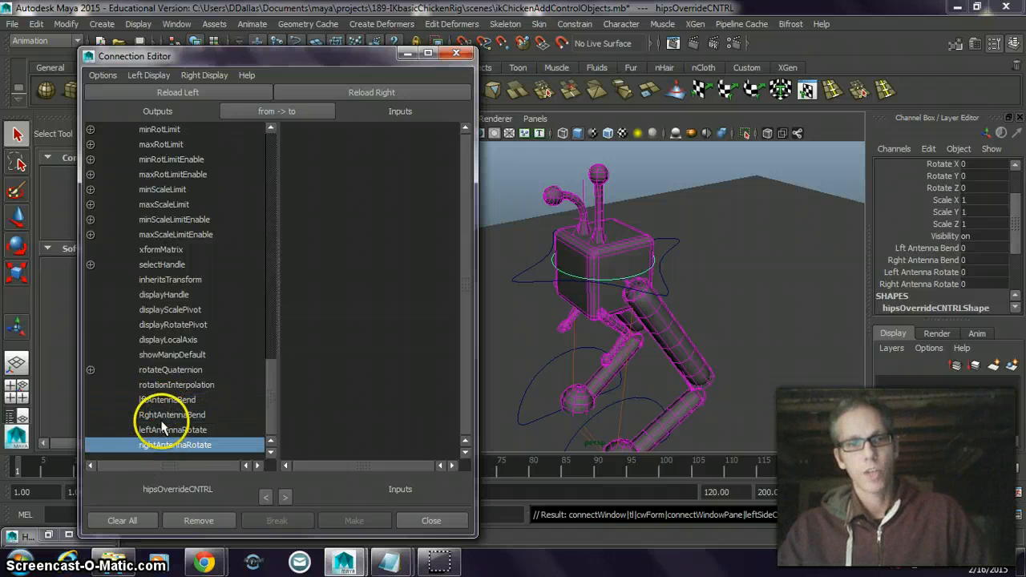
{"action": "left_click", "coordinate": [160, 400]}
{"action": "left_click", "coordinate": [163, 415]}
{"action": "left_click", "coordinate": [165, 431]}
{"action": "left_click", "coordinate": [168, 446]}
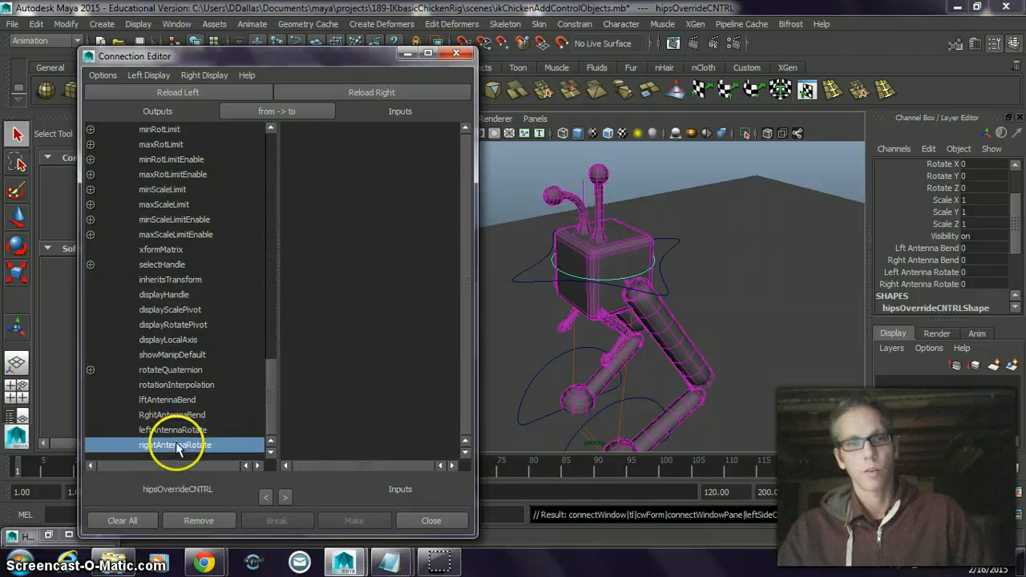
{"action": "left_click", "coordinate": [204, 399]}
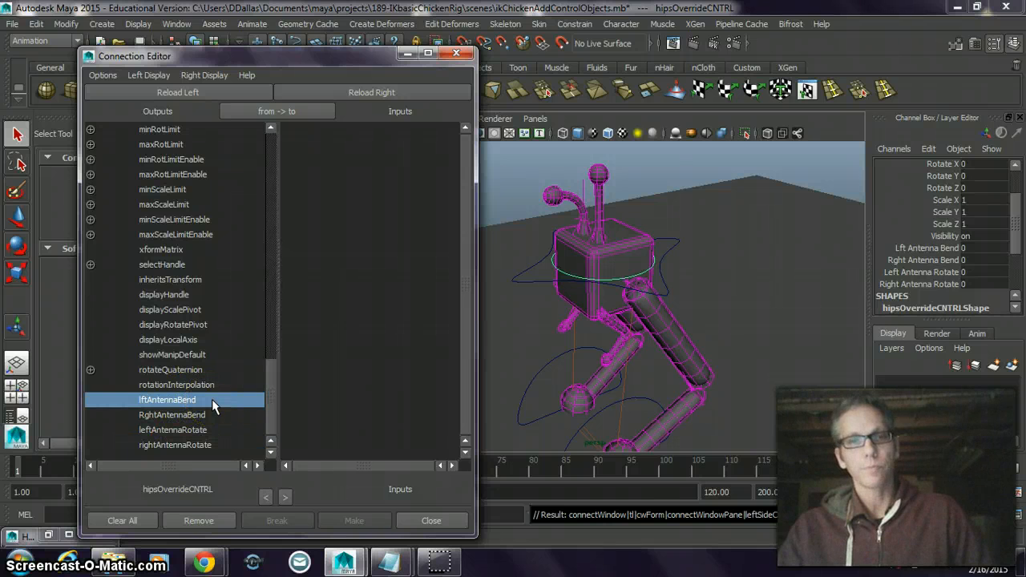
Load the straight antenna's bend2 deformer as the input node and connect lftAntennaBend to its curvature
{"action": "left_click", "coordinate": [606, 172]}
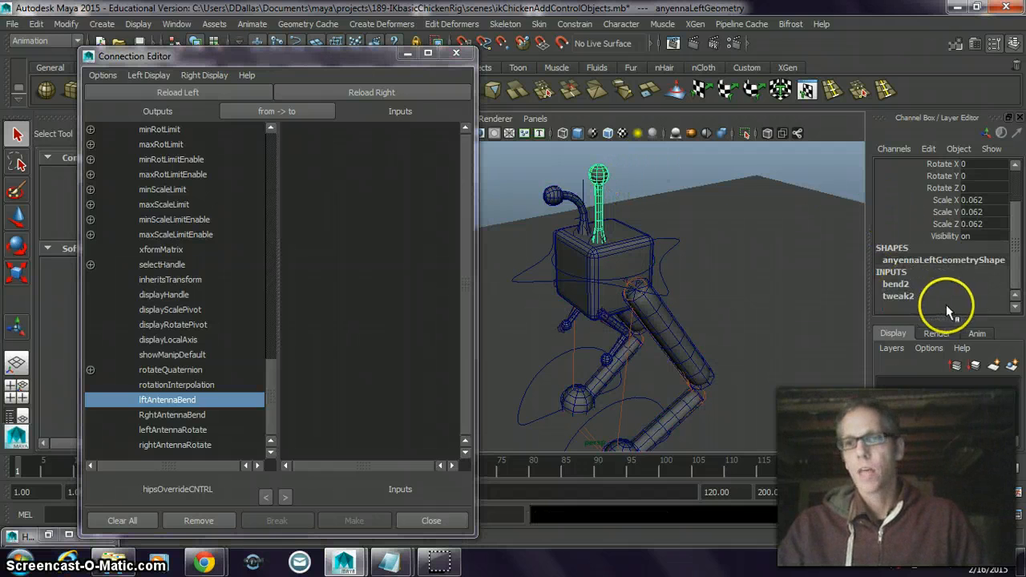
{"action": "left_click", "coordinate": [930, 284]}
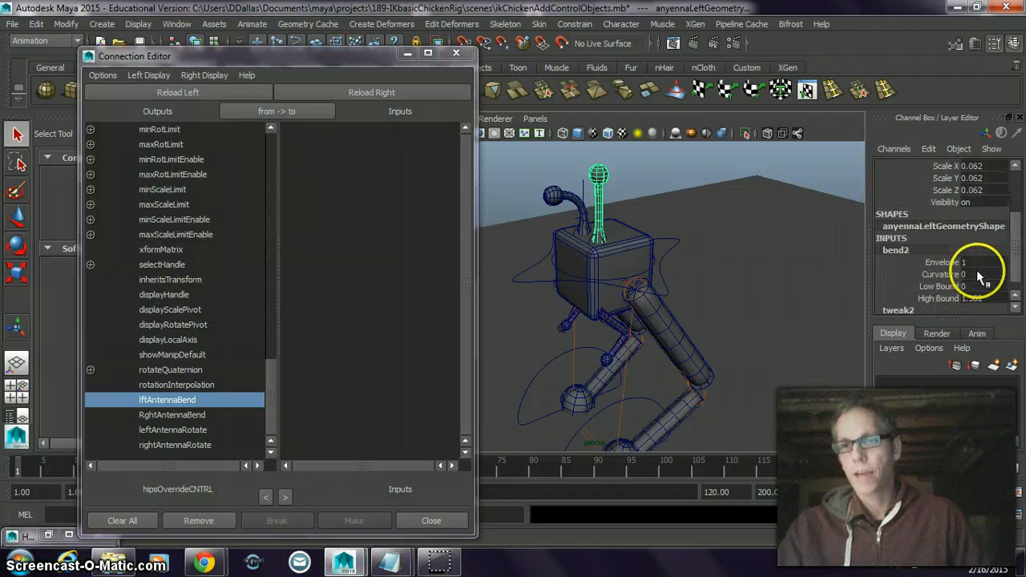
{"action": "left_click", "coordinate": [943, 261]}
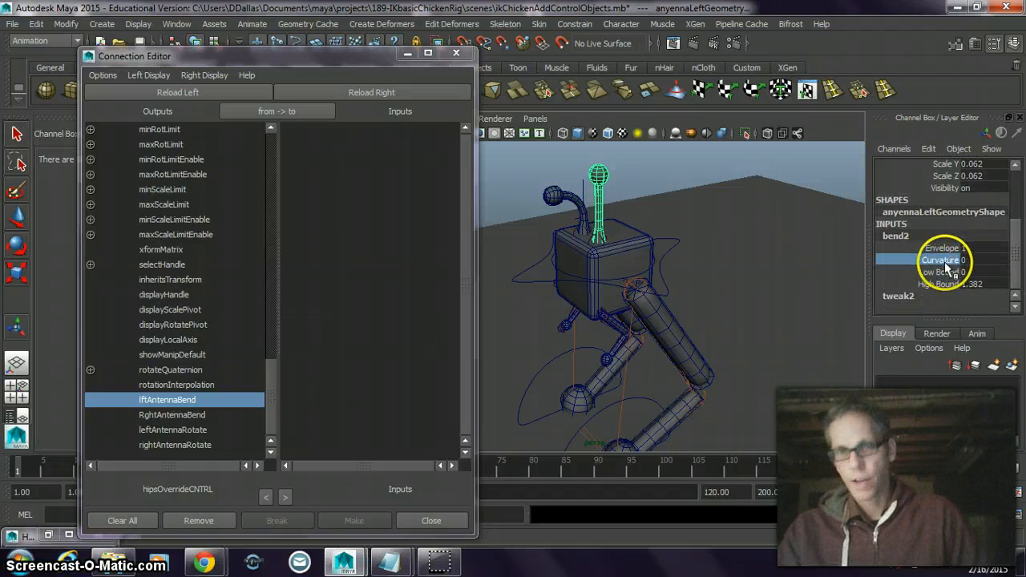
{"action": "left_click", "coordinate": [396, 93]}
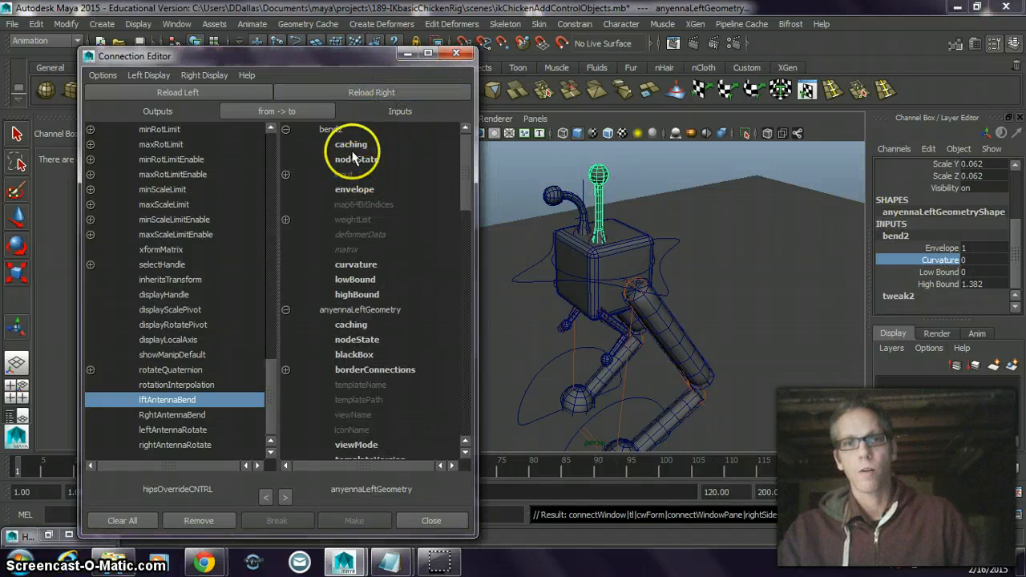
{"action": "left_click", "coordinate": [388, 267]}
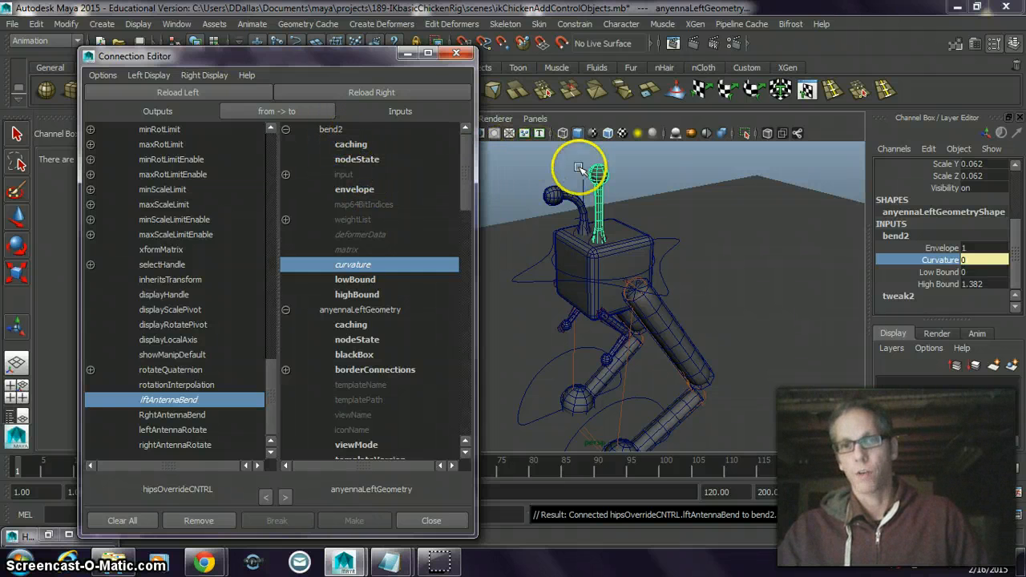
Test the connection by changing Lft Antenna Bend on the hips control to about -50.7
{"action": "left_click", "coordinate": [557, 274]}
{"action": "left_click", "coordinate": [550, 258]}
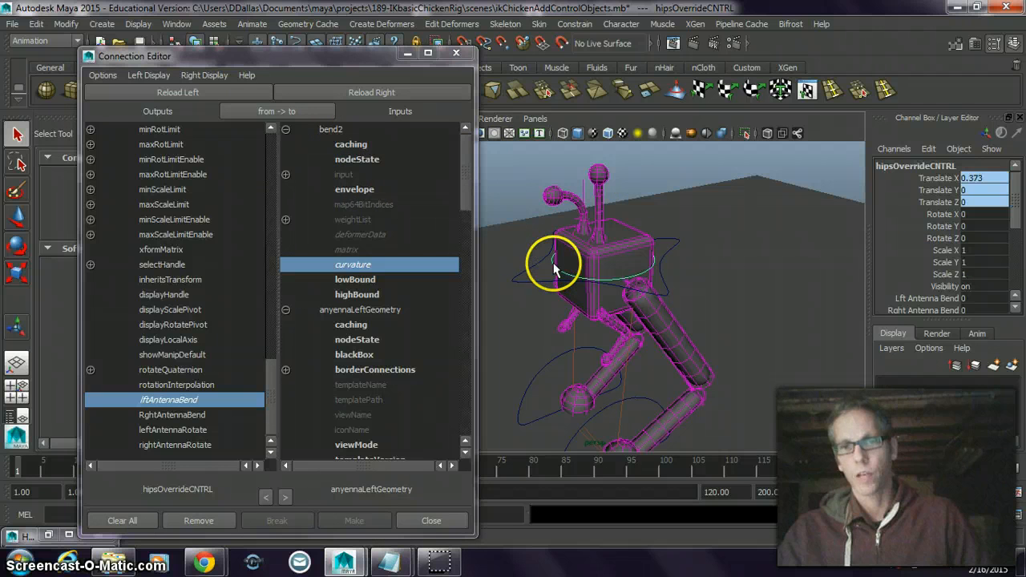
{"action": "scroll", "coordinate": [896, 258], "scroll_direction": "down", "scroll_amount": 3}
{"action": "scroll", "coordinate": [909, 256], "scroll_direction": "up", "scroll_amount": 2}
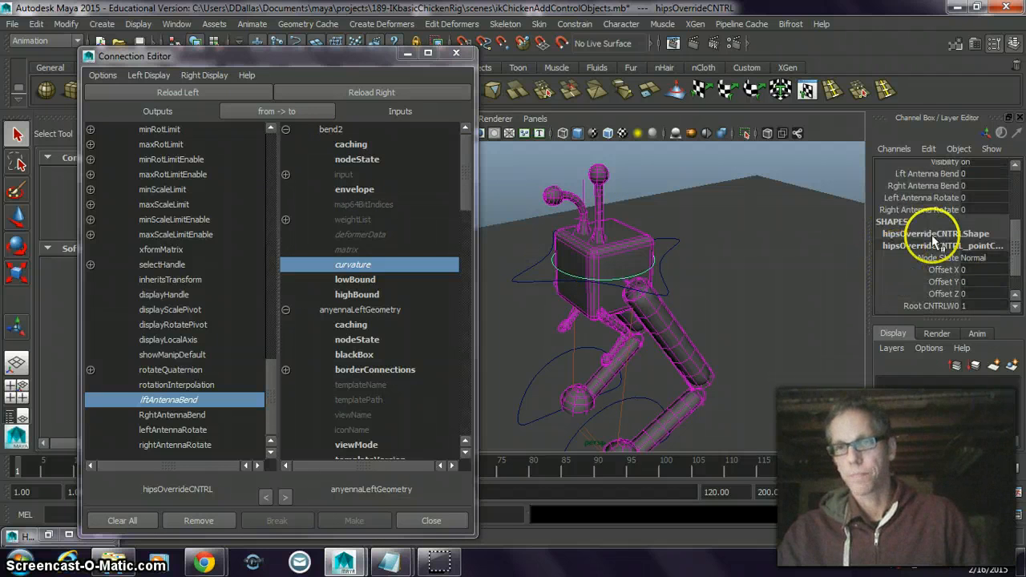
{"action": "left_click", "coordinate": [929, 208]}
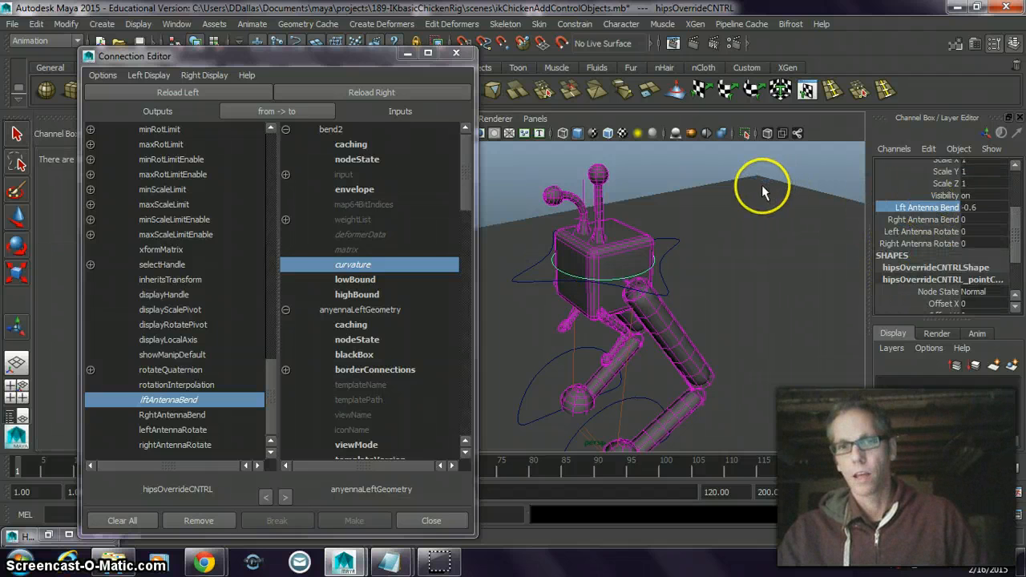
{"action": "middle_click_drag", "start_coordinate": [761, 184], "coordinate": [399, 235]}
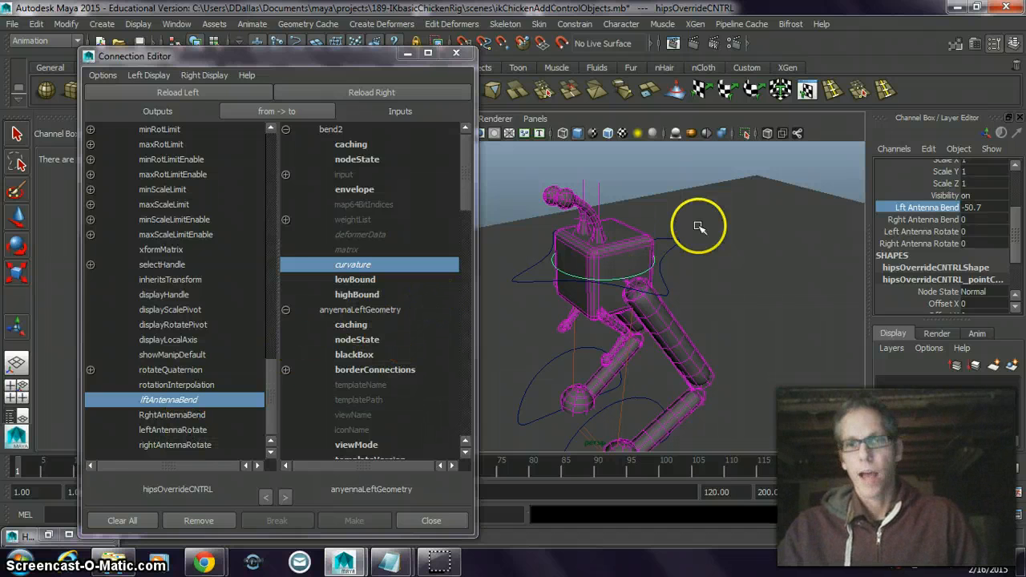
Load bend2Handle of the left antenna as the input node and connect leftAntennaRotate to its rotateY
{"action": "left_click", "coordinate": [601, 188]}
{"action": "left_click", "coordinate": [599, 187]}
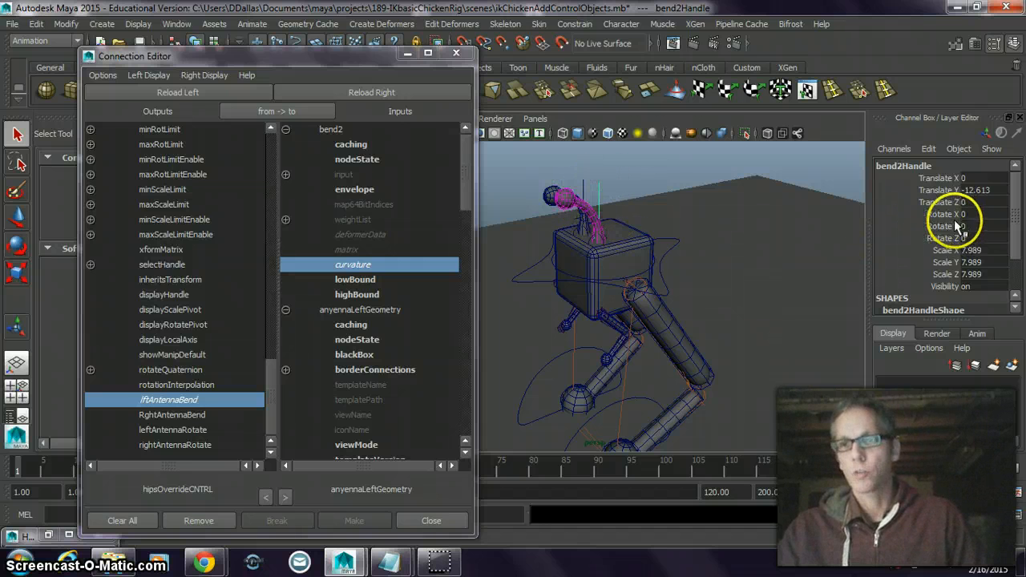
{"action": "left_click", "coordinate": [379, 91]}
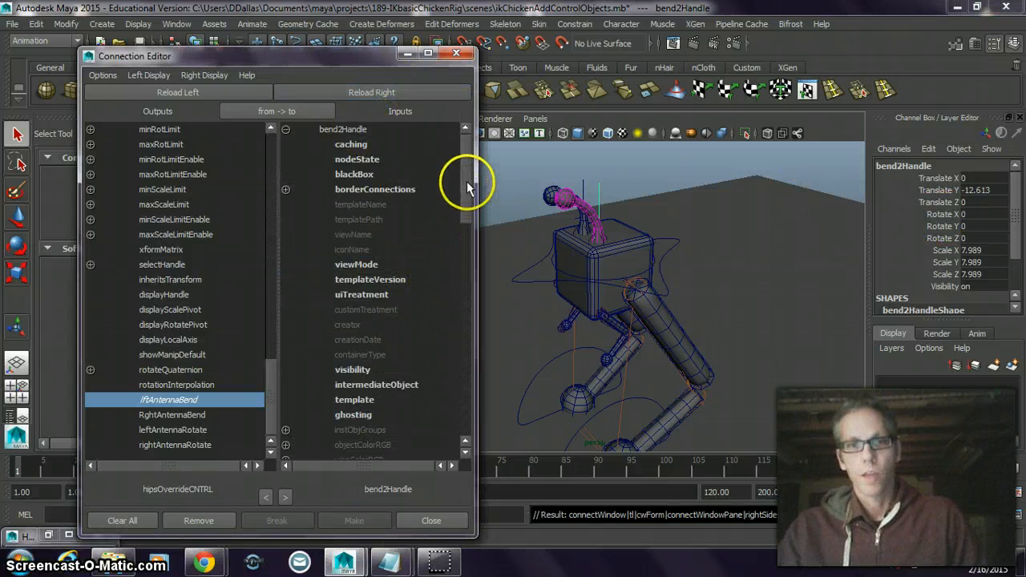
{"action": "left_click_drag", "start_coordinate": [468, 184], "coordinate": [393, 313]}
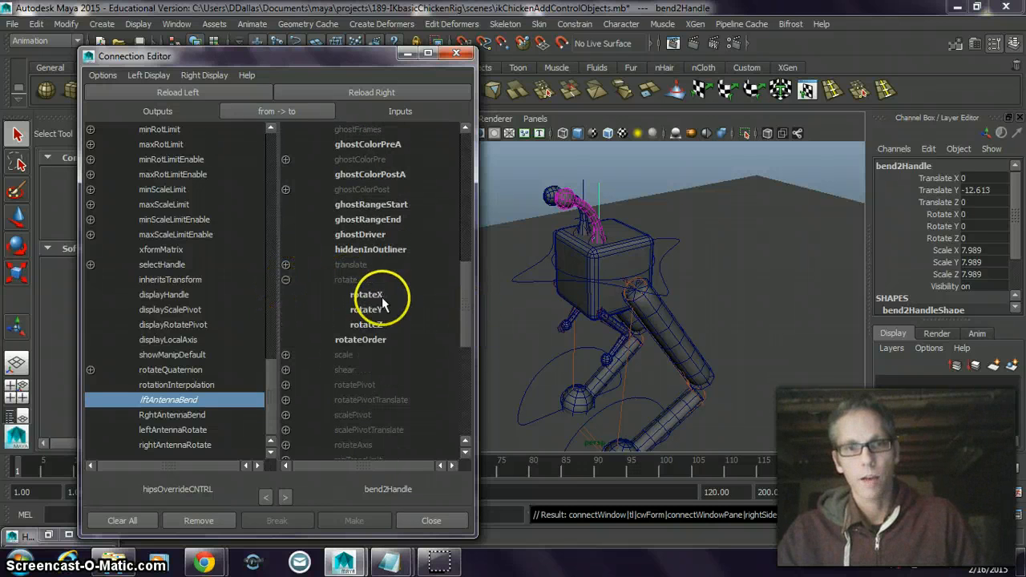
{"action": "left_click", "coordinate": [168, 431]}
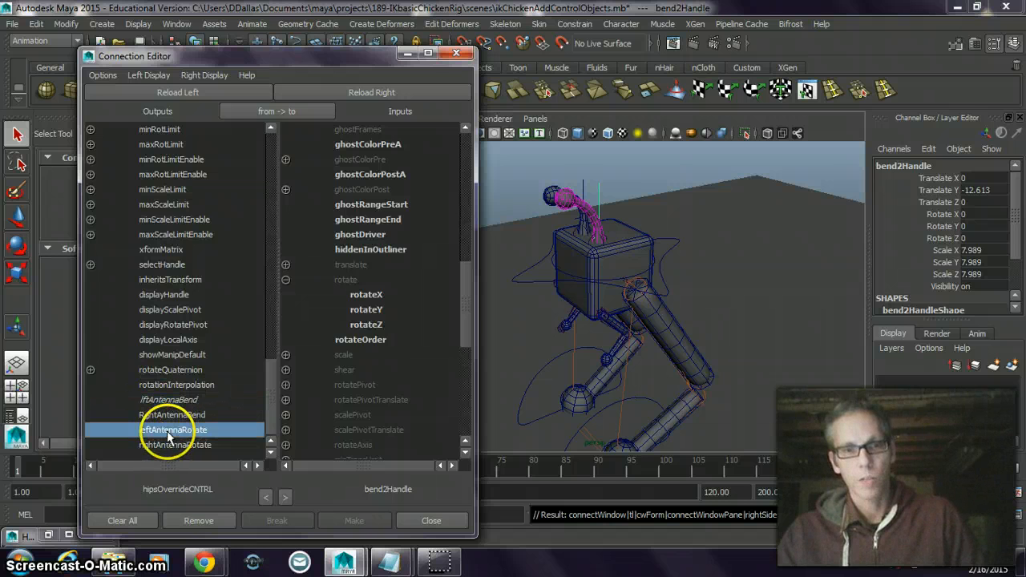
{"action": "left_click", "coordinate": [365, 310]}
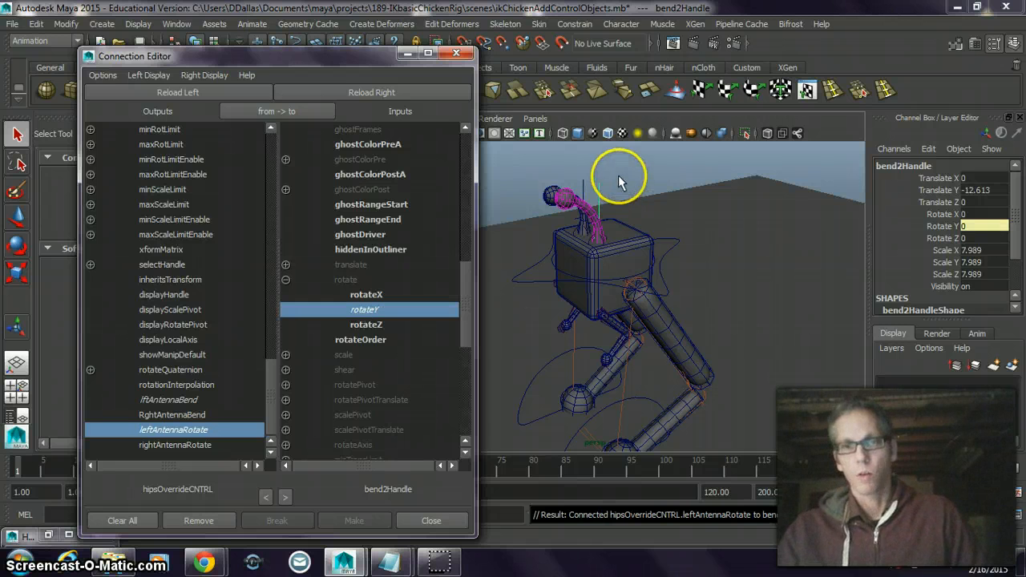
Test the left antenna from hipsOverrideCNTRL by changing Lft Antenna Bend to about -92.5 and Left Antenna Rotate to about 17.3
{"action": "left_click", "coordinate": [562, 272]}
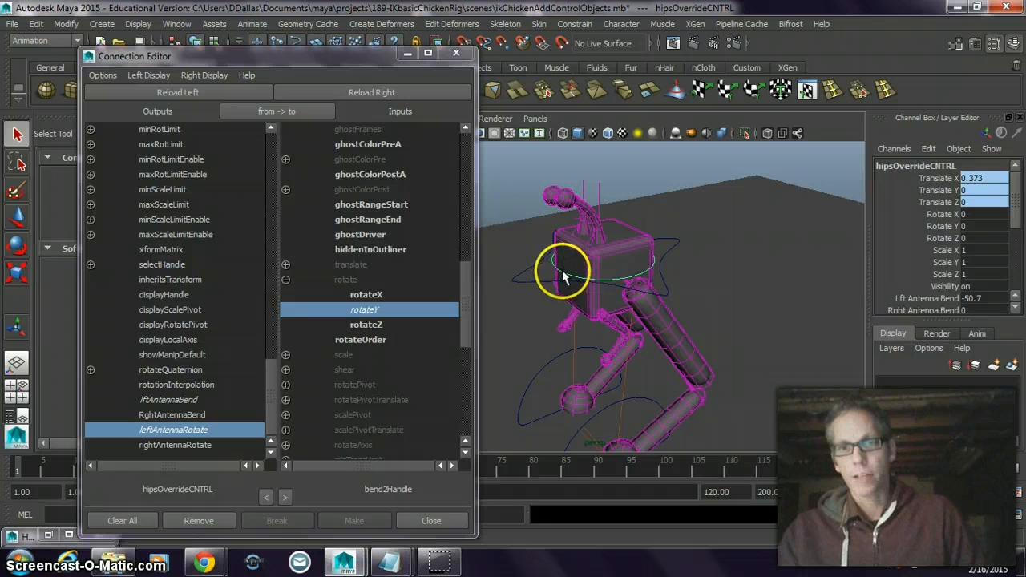
{"action": "scroll", "coordinate": [931, 264], "scroll_direction": "down", "scroll_amount": 2}
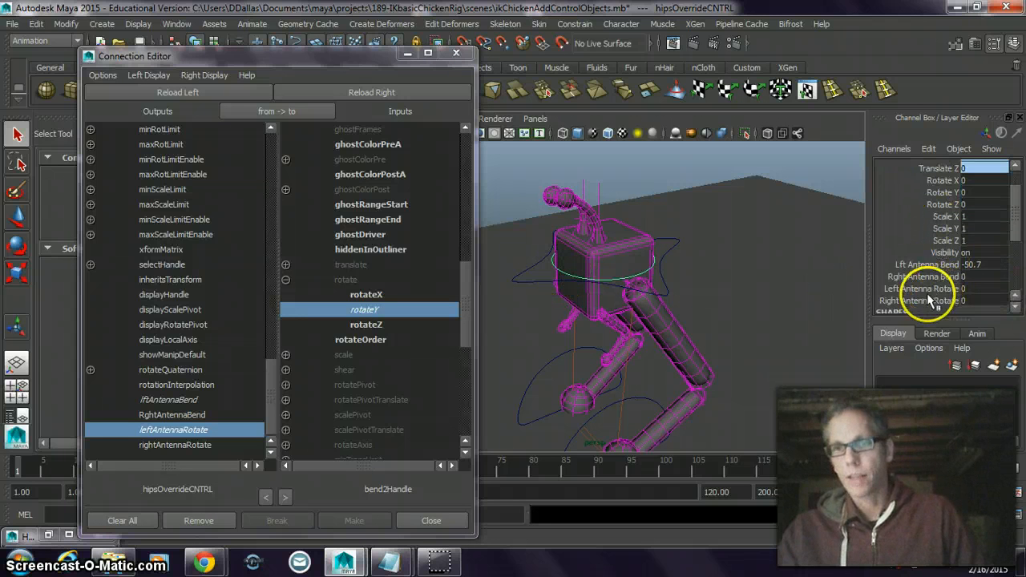
{"action": "left_click", "coordinate": [927, 290]}
{"action": "middle_click_drag", "start_coordinate": [694, 222], "coordinate": [1019, 264]}
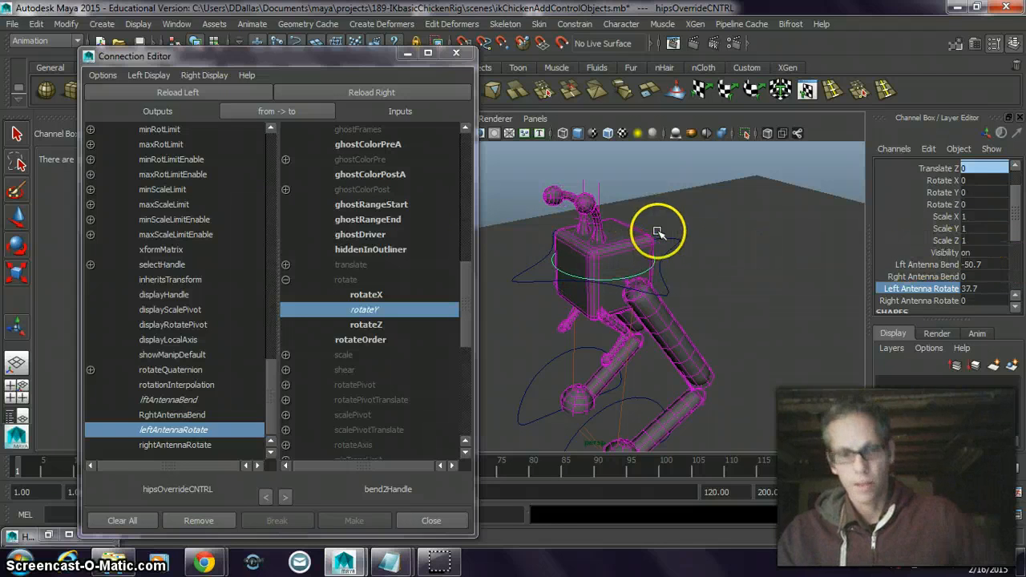
{"action": "left_click_drag", "start_coordinate": [653, 241], "coordinate": [759, 322], "text": "alt"}
{"action": "middle_click_drag", "start_coordinate": [774, 348], "coordinate": [451, 304]}
{"action": "left_click", "coordinate": [925, 265]}
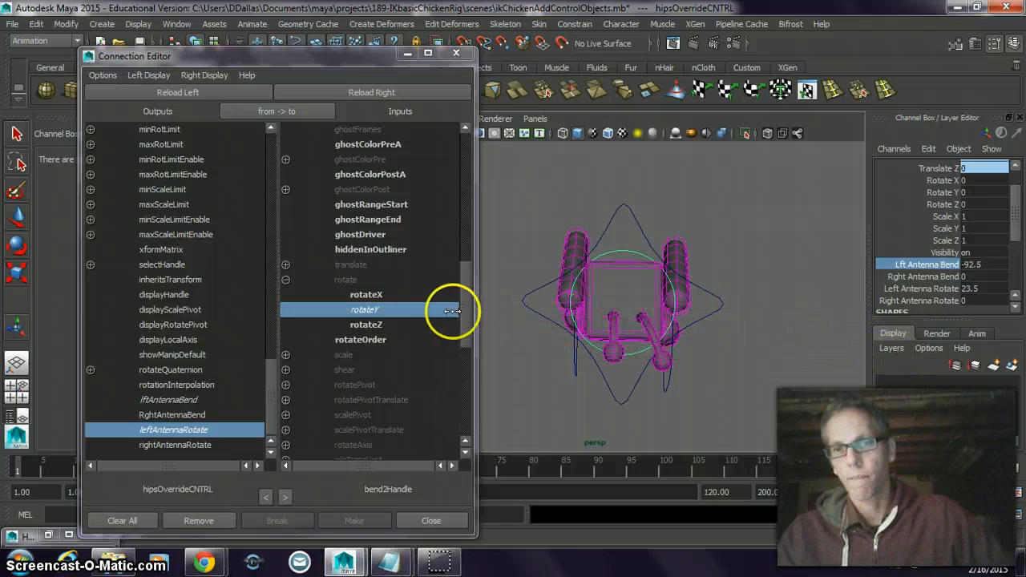
{"action": "left_click", "coordinate": [926, 289]}
{"action": "mouse_move", "coordinate": [730, 317]}
{"action": "middle_mouse_down"}
{"action": "mouse_move", "coordinate": [585, 327]}
{"action": "mouse_move", "coordinate": [509, 297]}
{"action": "mouse_move", "coordinate": [734, 321]}
{"action": "middle_mouse_up"}
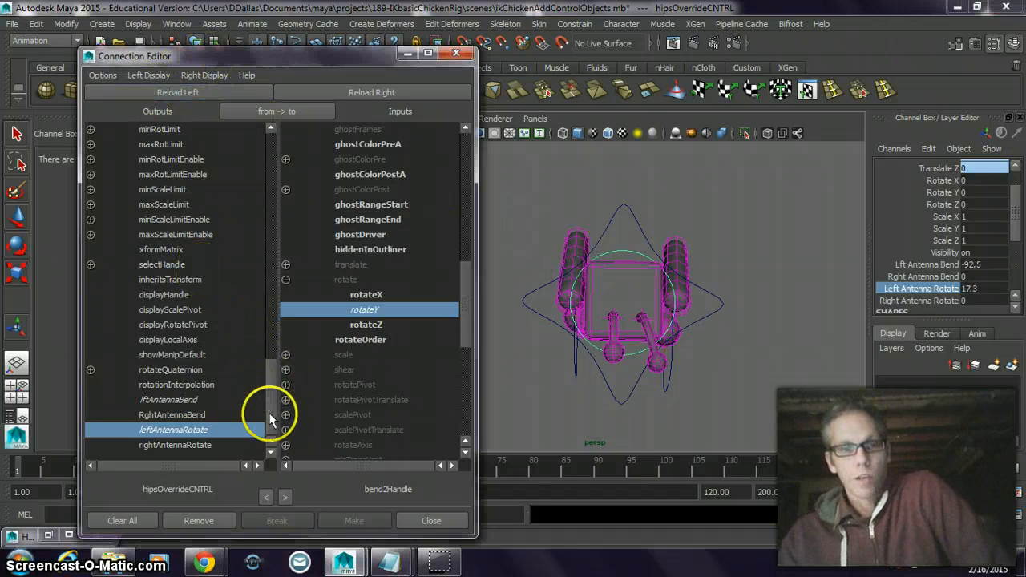
Load the right antenna geometry's bend1 deformer as the input node and connect RghtAntennaBend to its curvature
{"action": "left_click", "coordinate": [166, 415]}
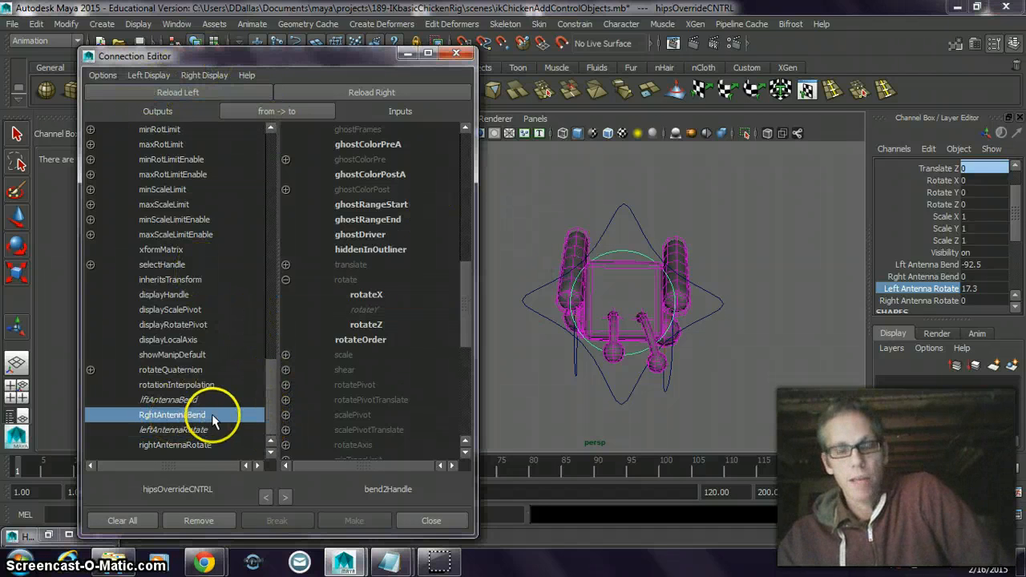
{"action": "left_click", "coordinate": [617, 349]}
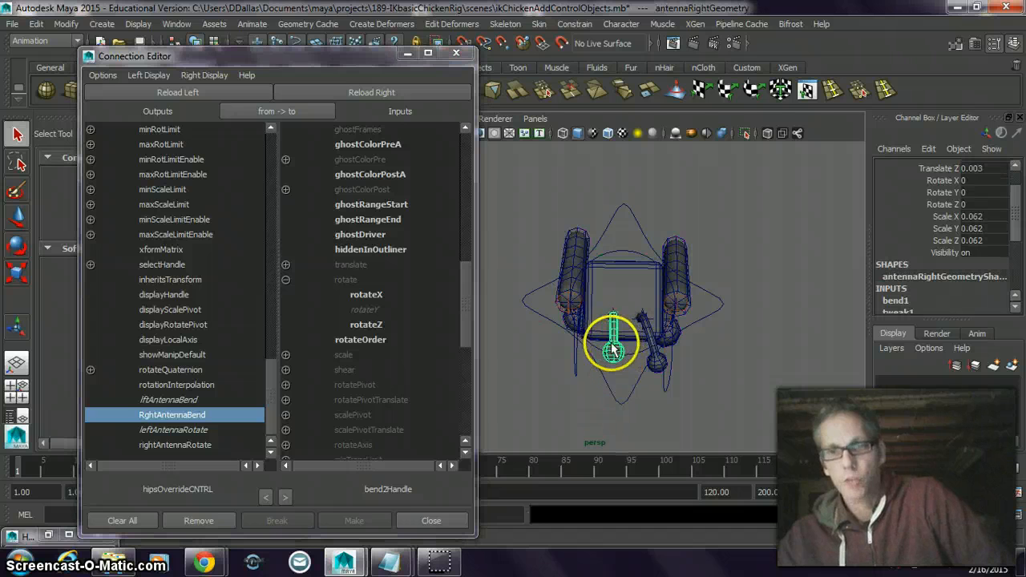
{"action": "scroll", "coordinate": [893, 224], "scroll_direction": "down", "scroll_amount": 3}
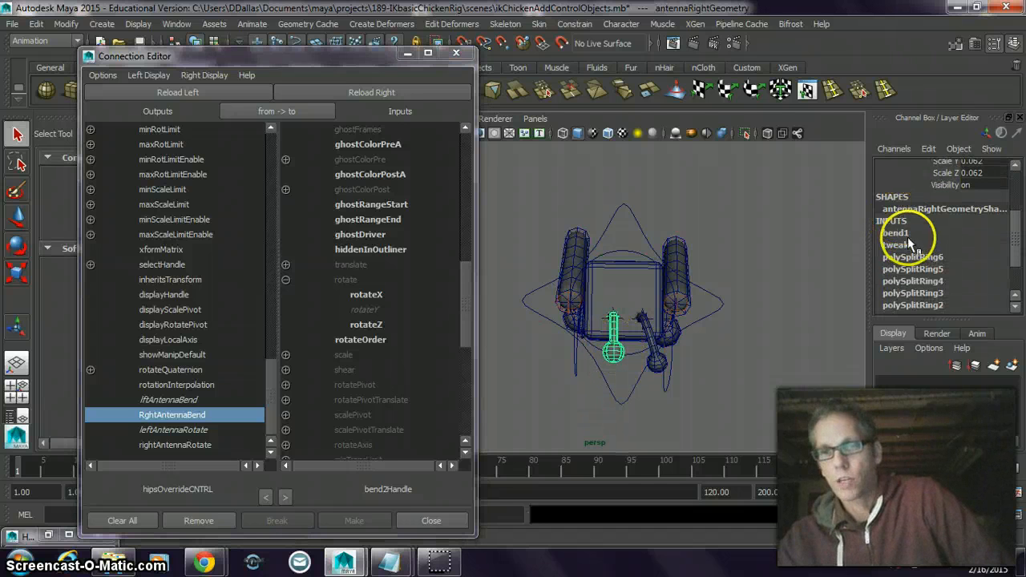
{"action": "left_click", "coordinate": [897, 232]}
{"action": "left_click", "coordinate": [940, 200]}
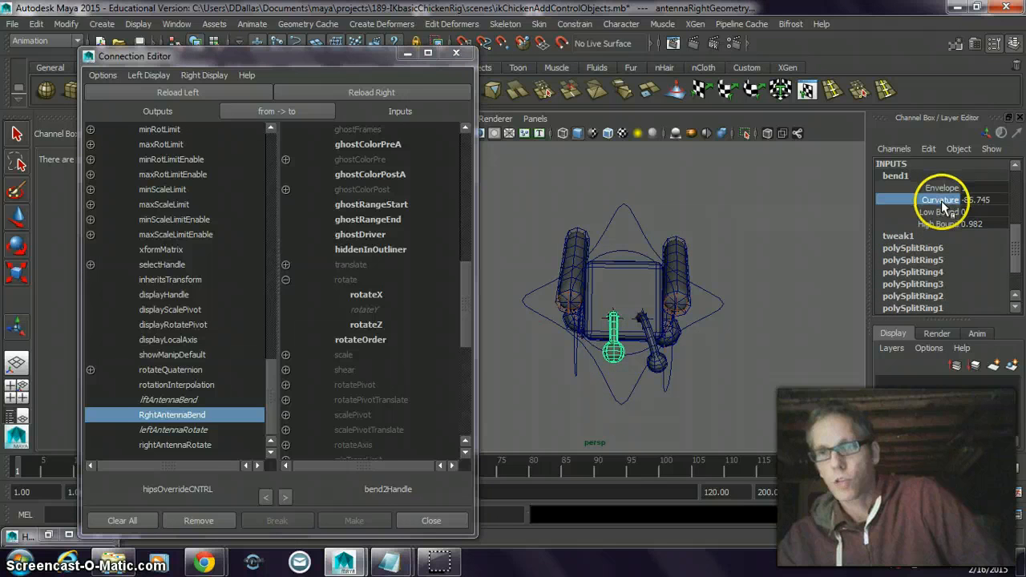
{"action": "left_click", "coordinate": [376, 92]}
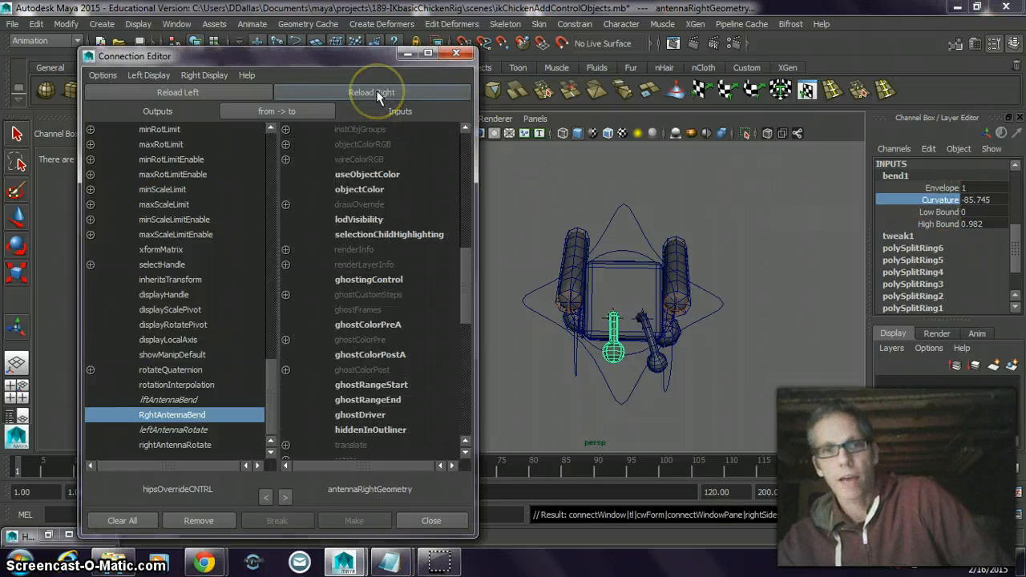
{"action": "scroll", "coordinate": [466, 306], "scroll_direction": "down", "scroll_amount": 3}
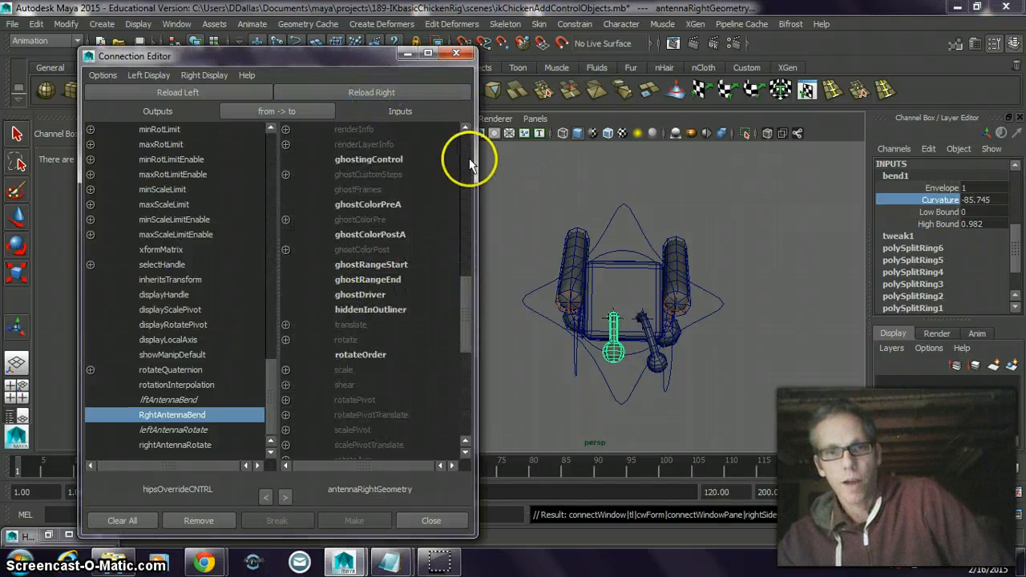
{"action": "scroll", "coordinate": [470, 163], "scroll_direction": "up", "scroll_amount": 10}
{"action": "left_click", "coordinate": [352, 266]}
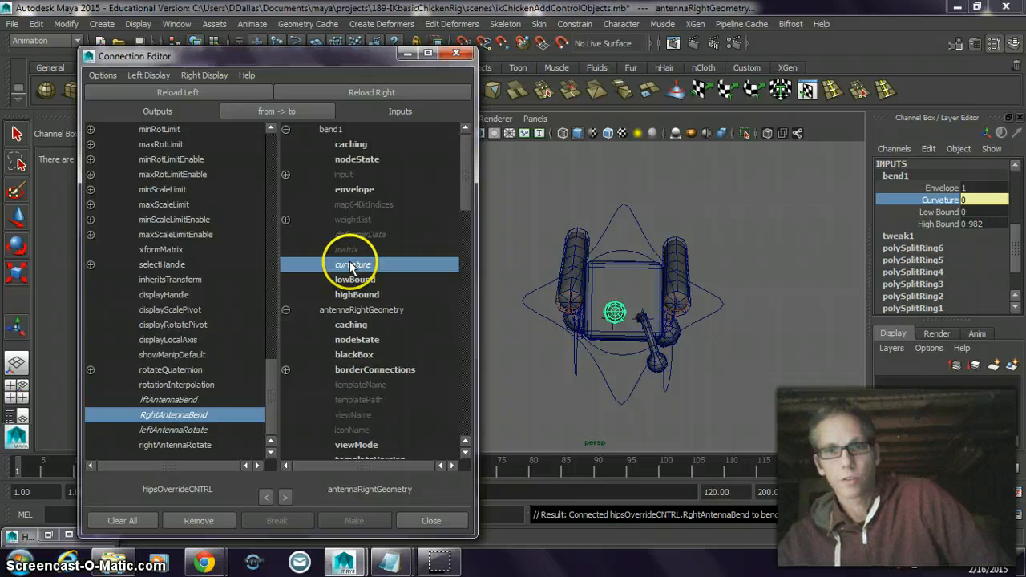
Test the right bend connection by changing Rght Antenna Bend on hipsOverrideCNTRL to about -95.8
{"action": "left_click", "coordinate": [630, 245]}
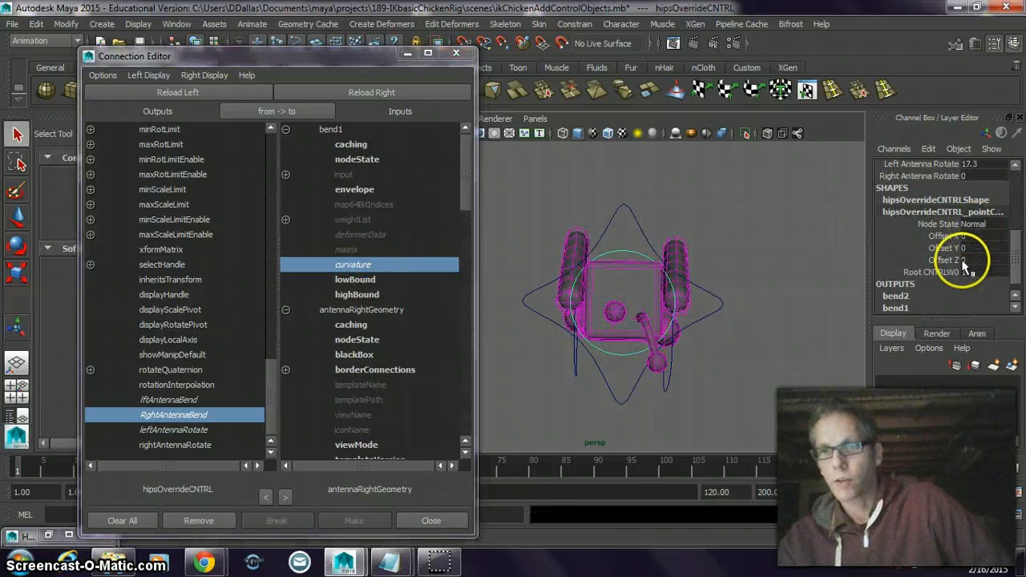
{"action": "scroll", "coordinate": [964, 266], "scroll_direction": "up", "scroll_amount": 3}
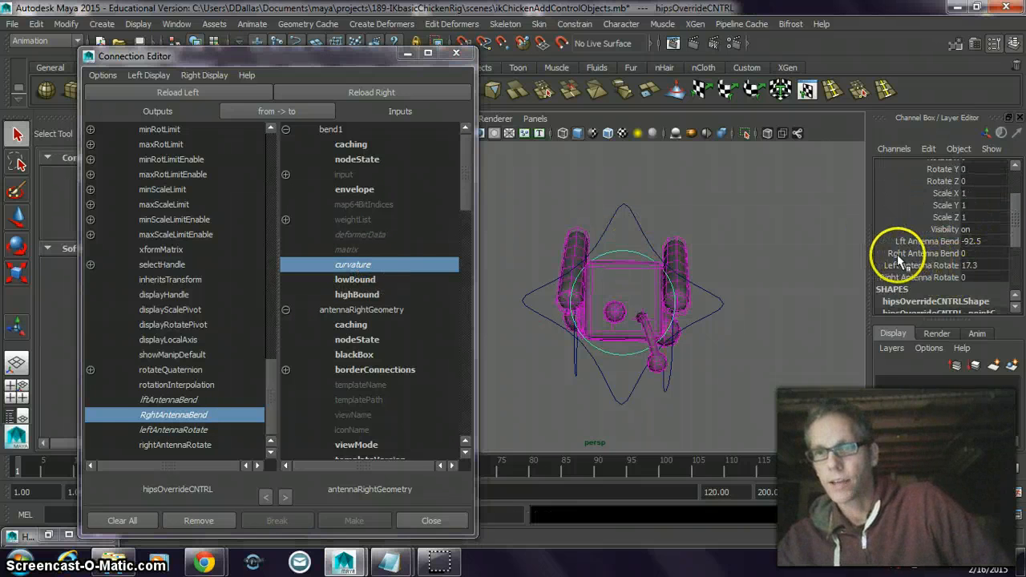
{"action": "left_click", "coordinate": [922, 253]}
{"action": "middle_click_drag", "start_coordinate": [739, 252], "coordinate": [160, 435]}
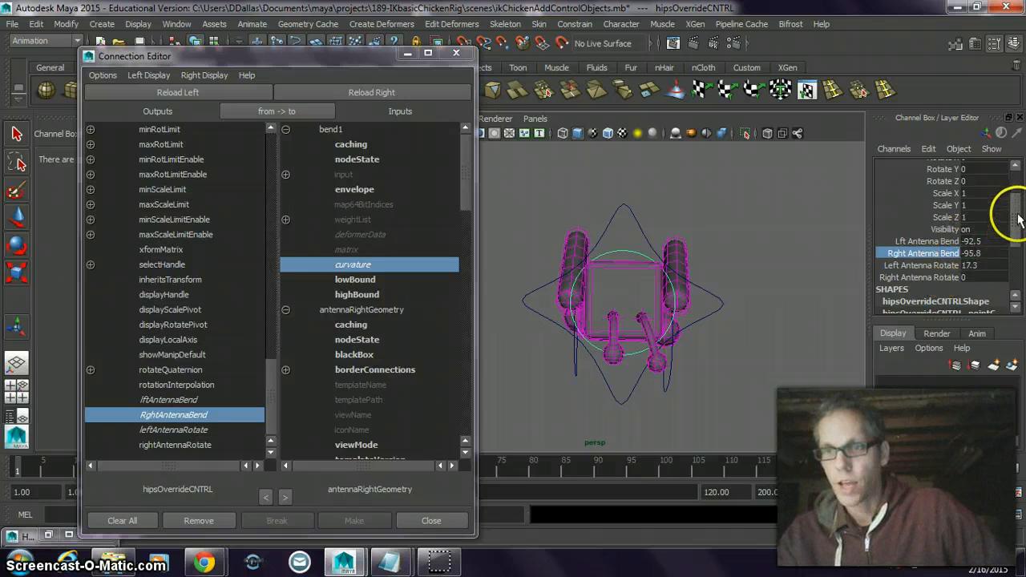
Load antennaRightGeometry as the input node and connect rightAntennaRotate to its rotateY
{"action": "left_click_drag", "start_coordinate": [1018, 218], "coordinate": [1017, 186]}
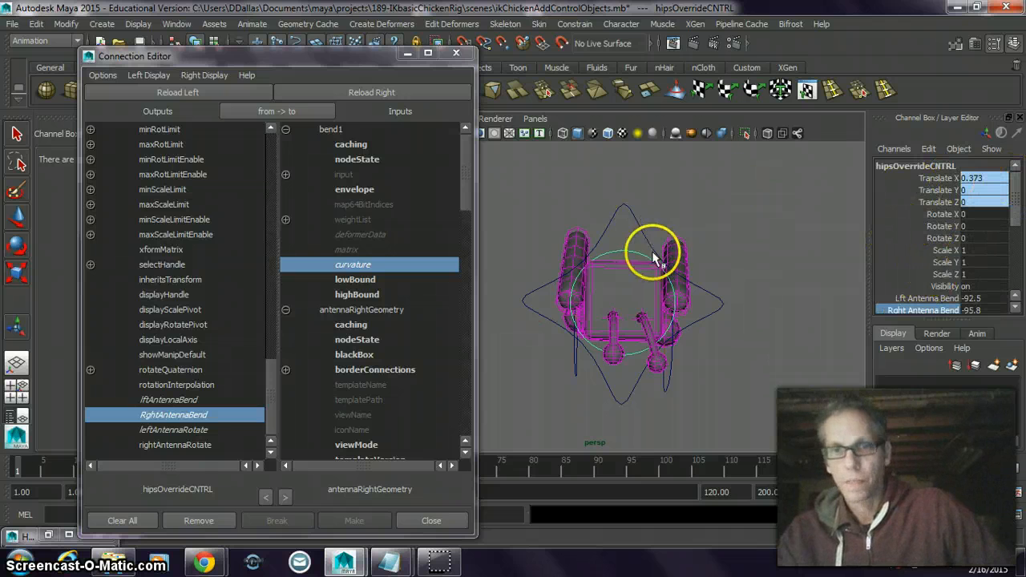
{"action": "scroll", "coordinate": [653, 247], "scroll_direction": "down", "scroll_amount": 2}
{"action": "left_click", "coordinate": [610, 342]}
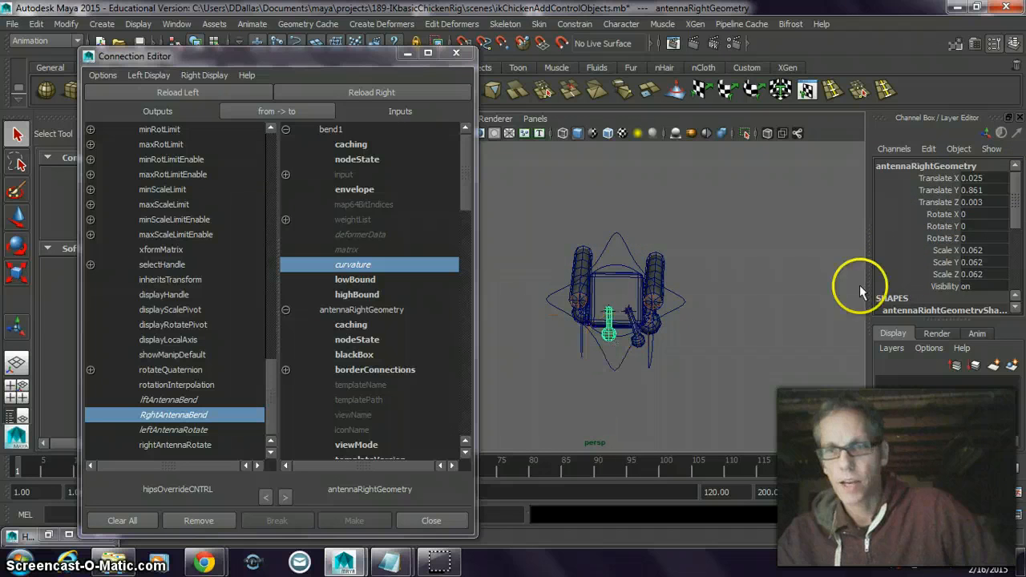
{"action": "scroll", "coordinate": [913, 264], "scroll_direction": "down", "scroll_amount": 3}
{"action": "left_click", "coordinate": [895, 233]}
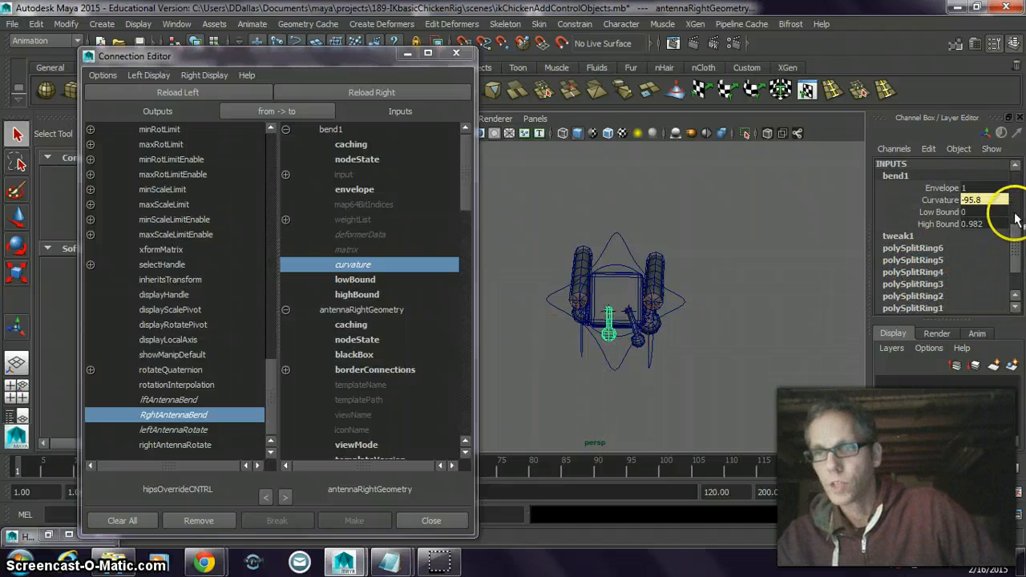
{"action": "left_click_drag", "start_coordinate": [1016, 218], "coordinate": [1016, 160]}
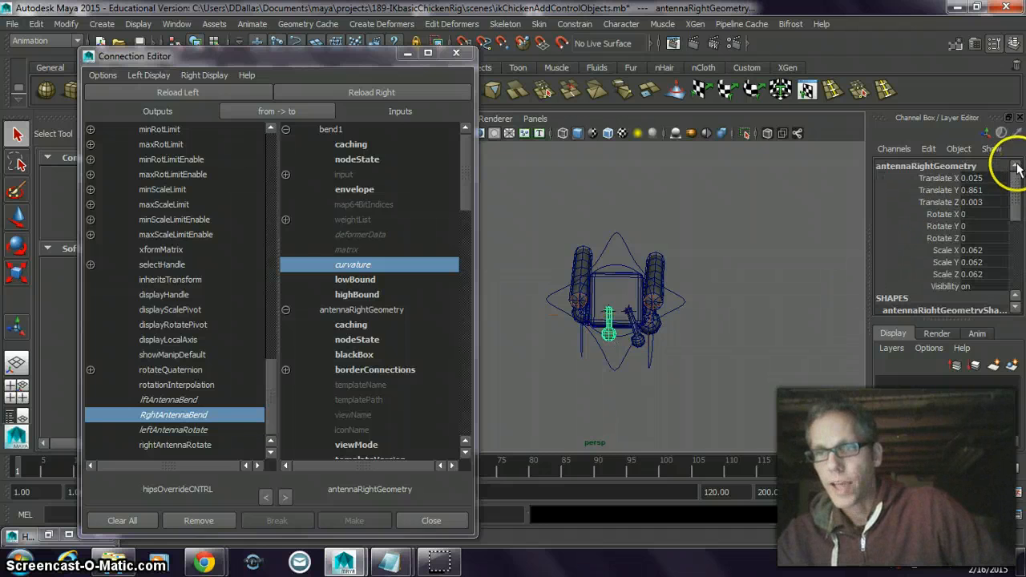
{"action": "left_click", "coordinate": [939, 227]}
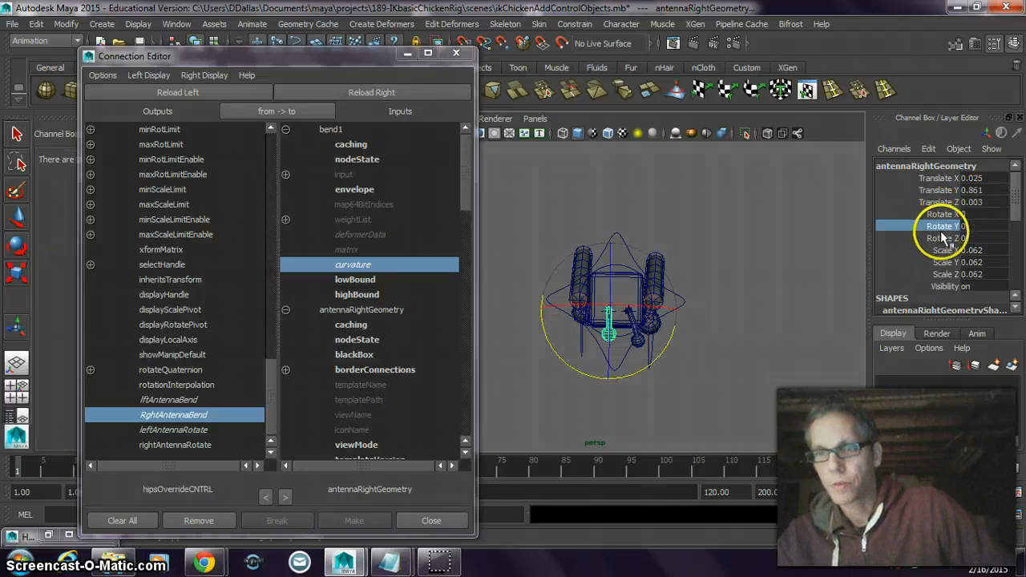
{"action": "left_click", "coordinate": [378, 94]}
{"action": "left_click_drag", "start_coordinate": [467, 178], "coordinate": [466, 322]}
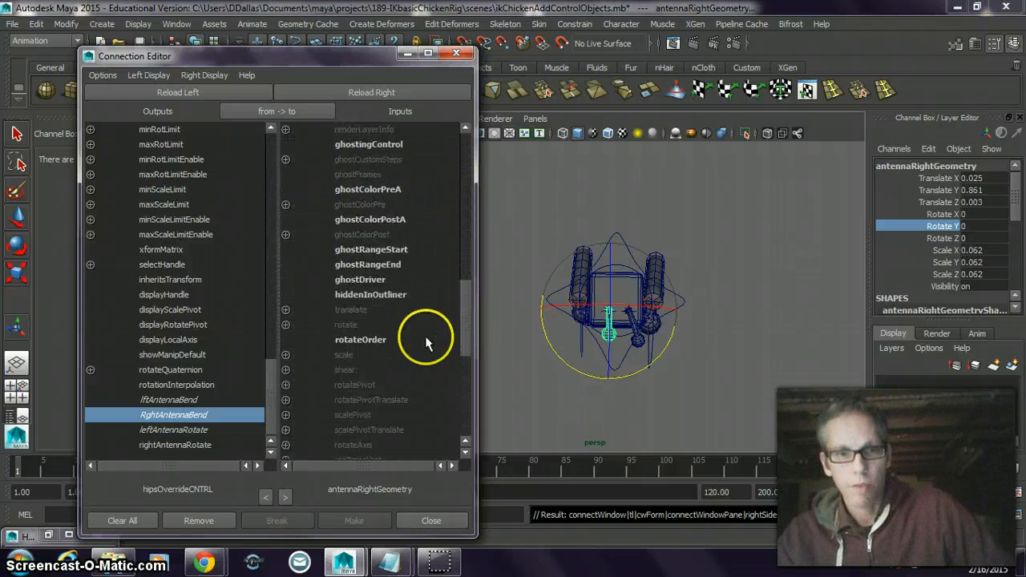
{"action": "left_click", "coordinate": [285, 324]}
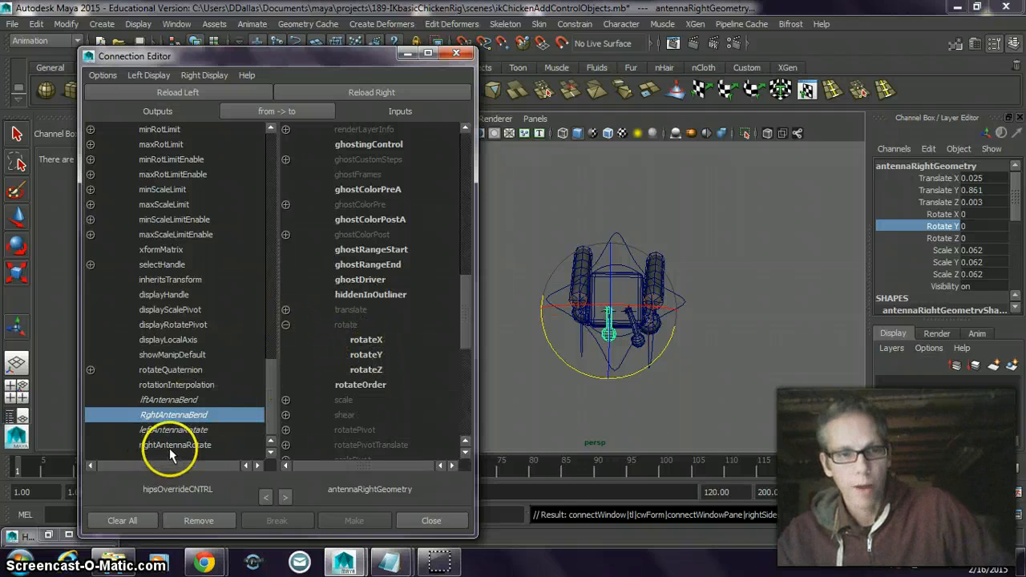
{"action": "left_click", "coordinate": [202, 447]}
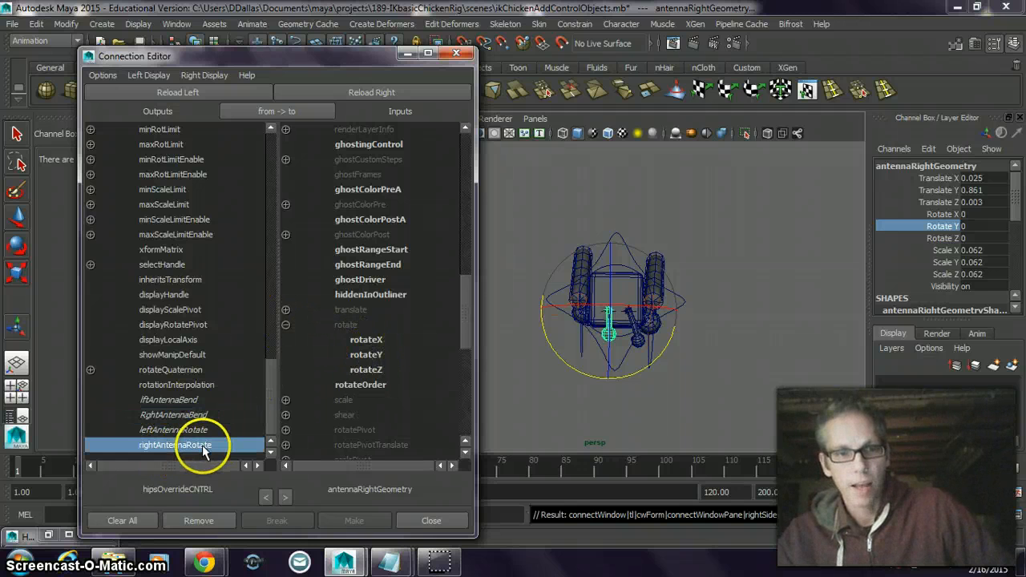
{"action": "left_click", "coordinate": [368, 355]}
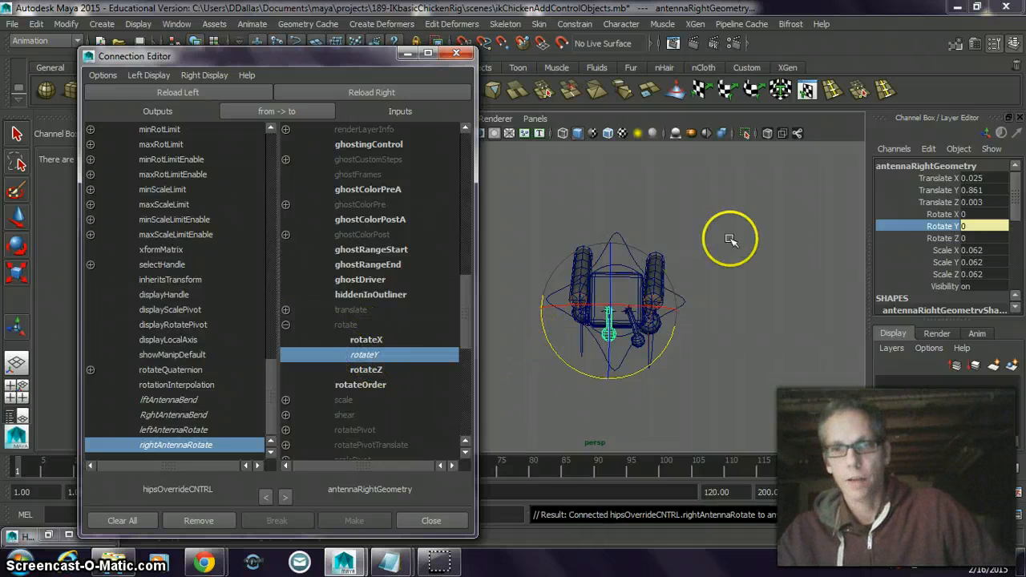
Test the right rotation connection by changing Right Antenna Rotate on hipsOverrideCNTRL to about -10.4 and inspect both antennae
{"action": "left_click", "coordinate": [664, 297]}
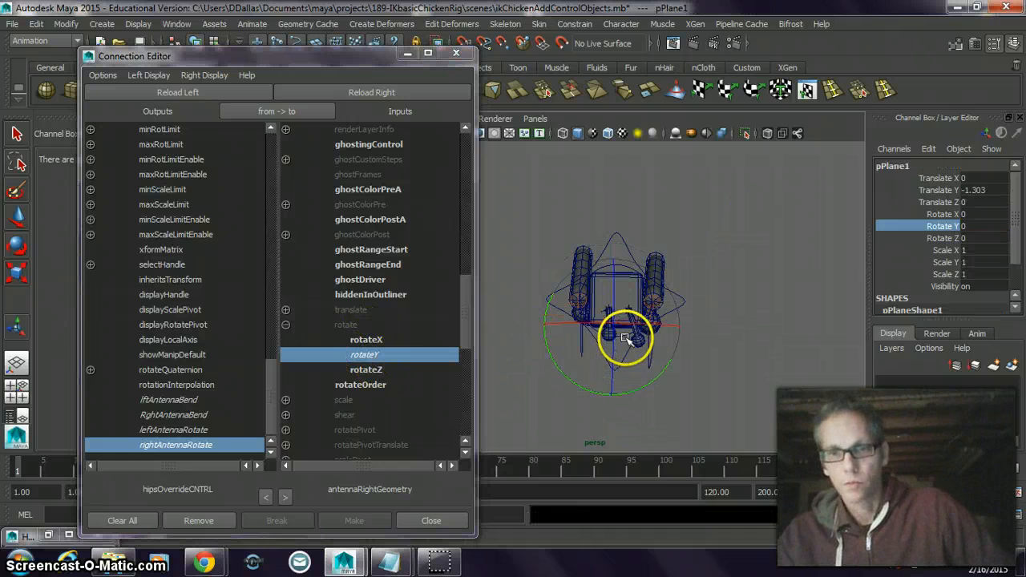
{"action": "key", "text": "w"}
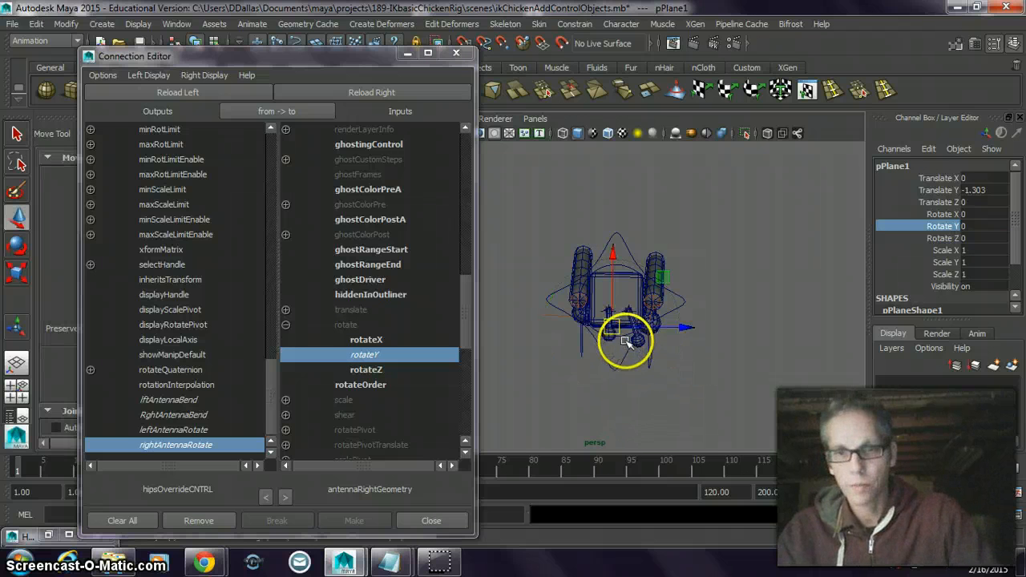
{"action": "left_click", "coordinate": [633, 355]}
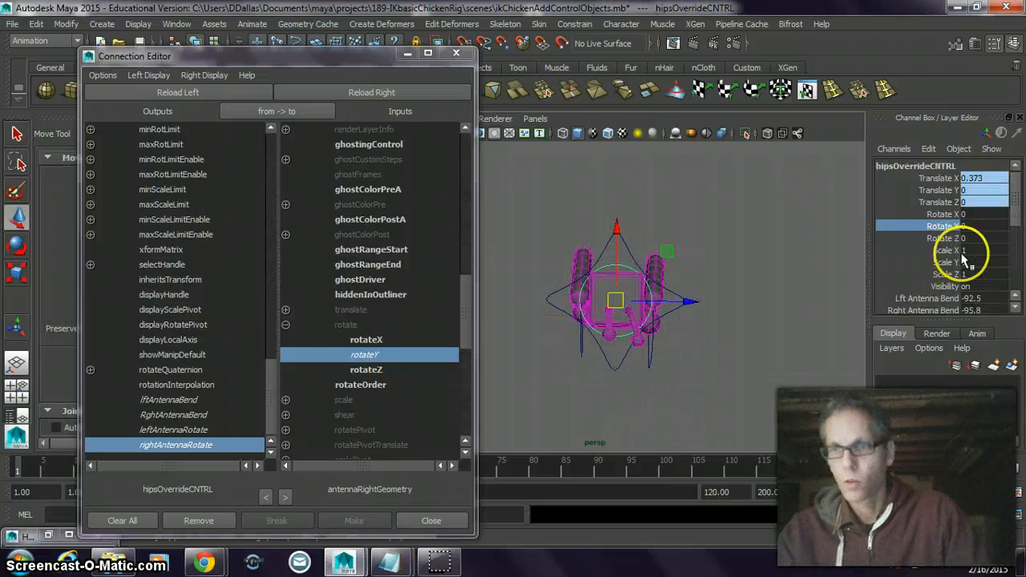
{"action": "scroll", "coordinate": [946, 245], "scroll_direction": "down", "scroll_amount": 3}
{"action": "left_click", "coordinate": [921, 267]}
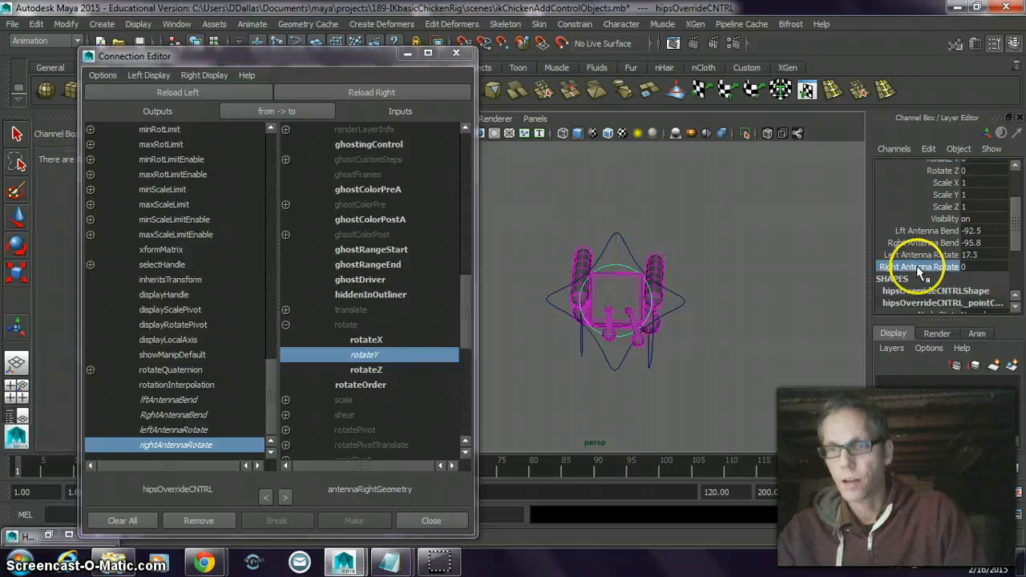
{"action": "middle_click_drag", "start_coordinate": [744, 270], "coordinate": [673, 334]}
{"action": "left_click_drag", "start_coordinate": [673, 334], "coordinate": [624, 226], "text": "alt"}
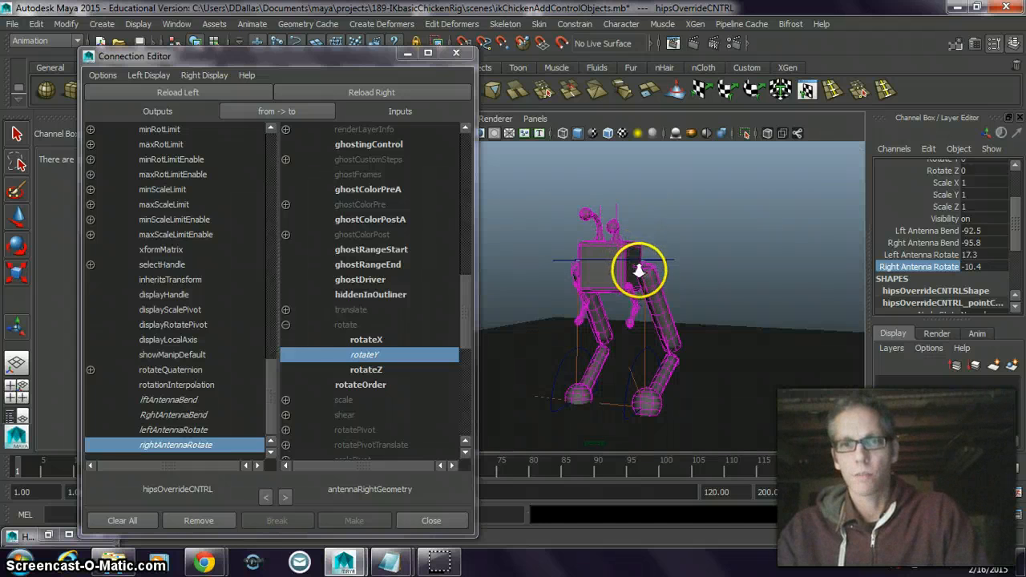
{"action": "scroll", "coordinate": [731, 274], "scroll_direction": "up", "scroll_amount": 3}
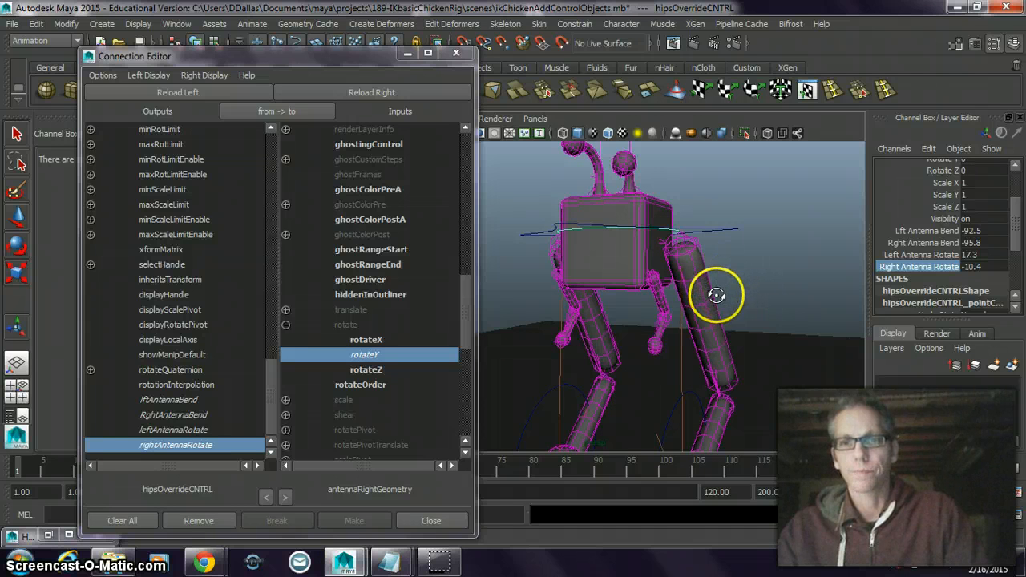
{"action": "left_click_drag", "start_coordinate": [652, 291], "coordinate": [698, 286], "text": "alt"}
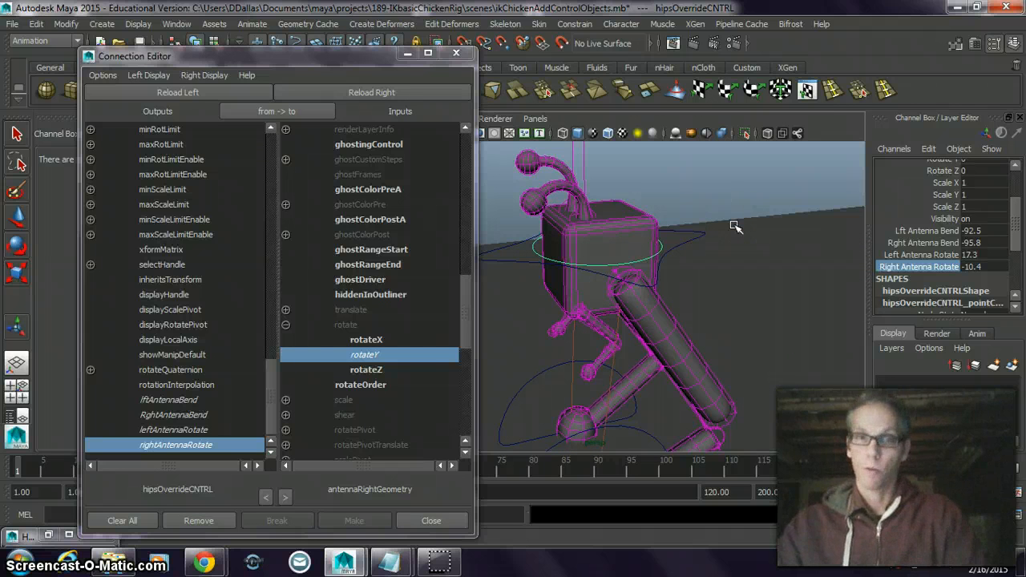
{"action": "middle_click_drag", "start_coordinate": [630, 204], "coordinate": [659, 244]}
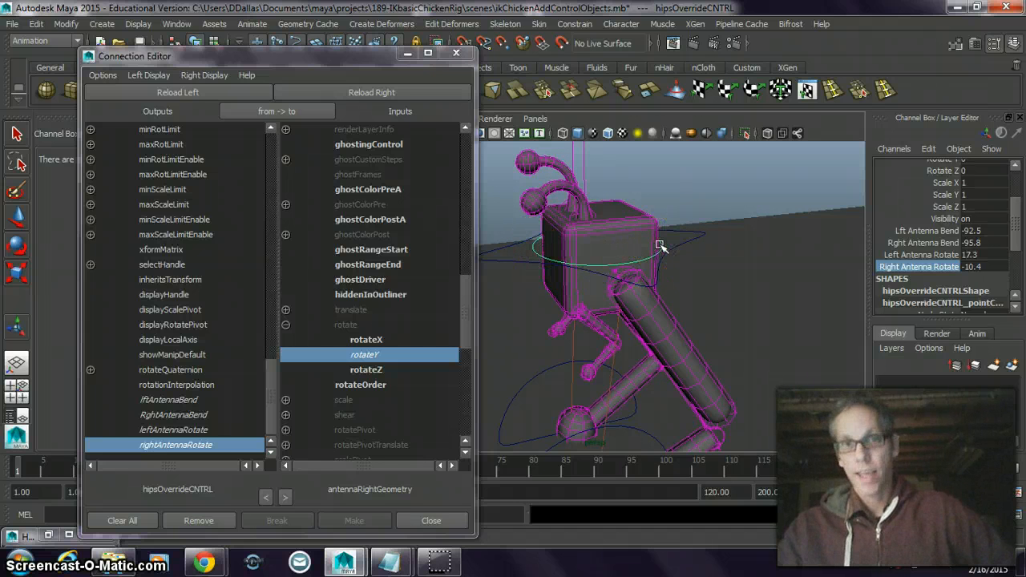